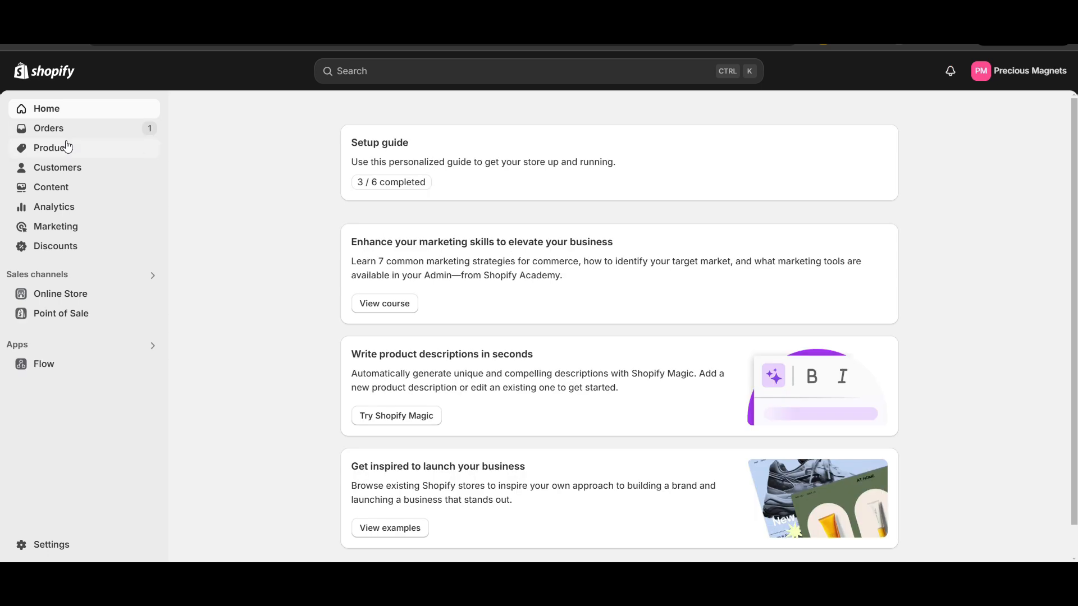
# Open the Custom Fridge Magnets product and save its description text
pyautogui.click(68, 147)
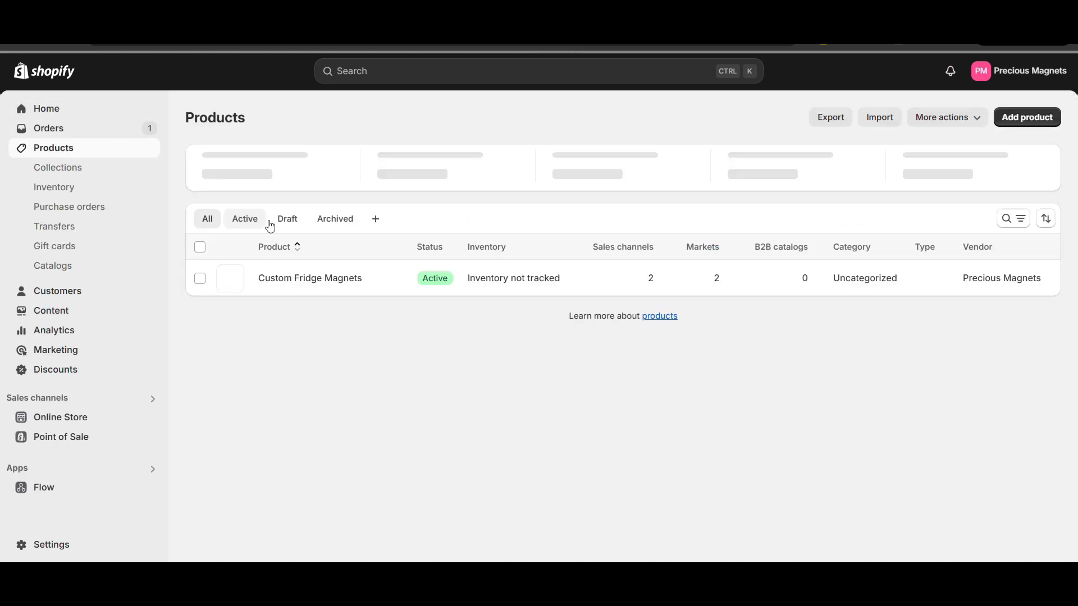
pyautogui.click(302, 279)
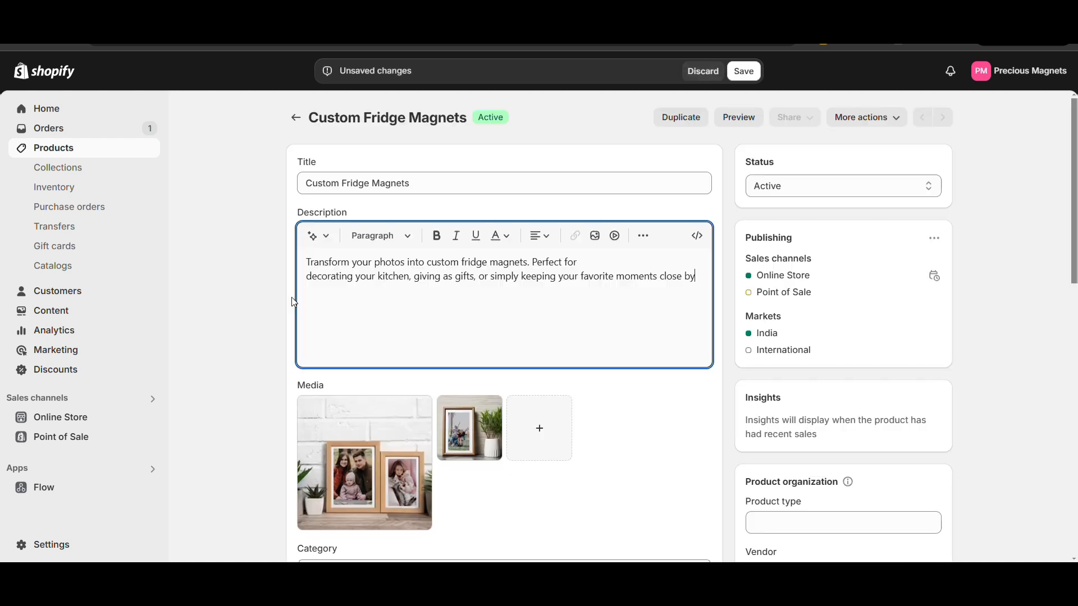
pyautogui.click(743, 71)
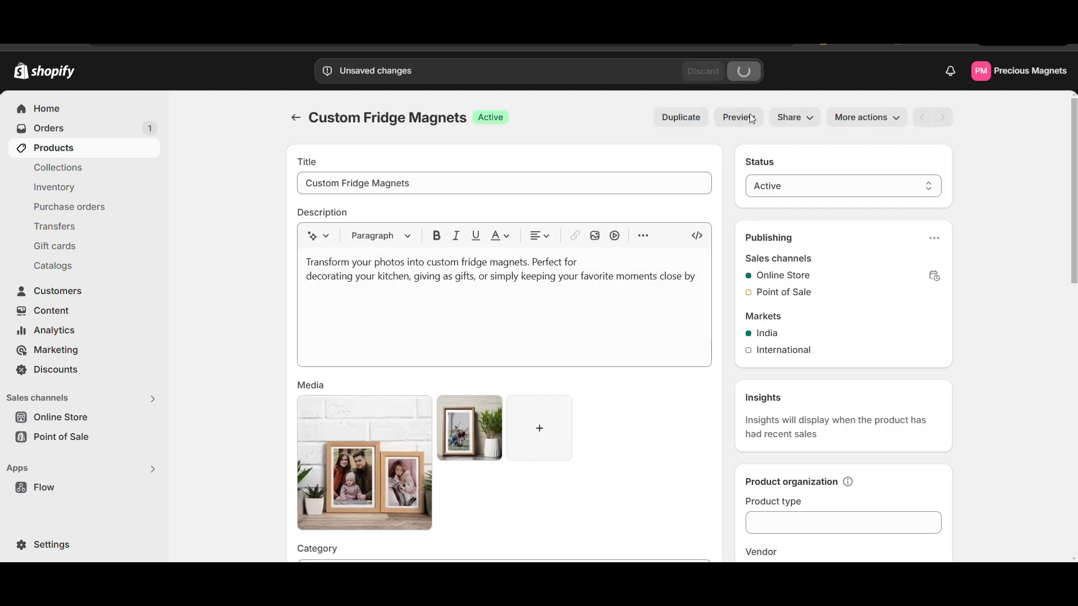
# Preview the Custom Fridge Magnets product page and examine how the description is displayed in the storefront
pyautogui.click(754, 120)
pyautogui.scroll(-5, 709, 267)
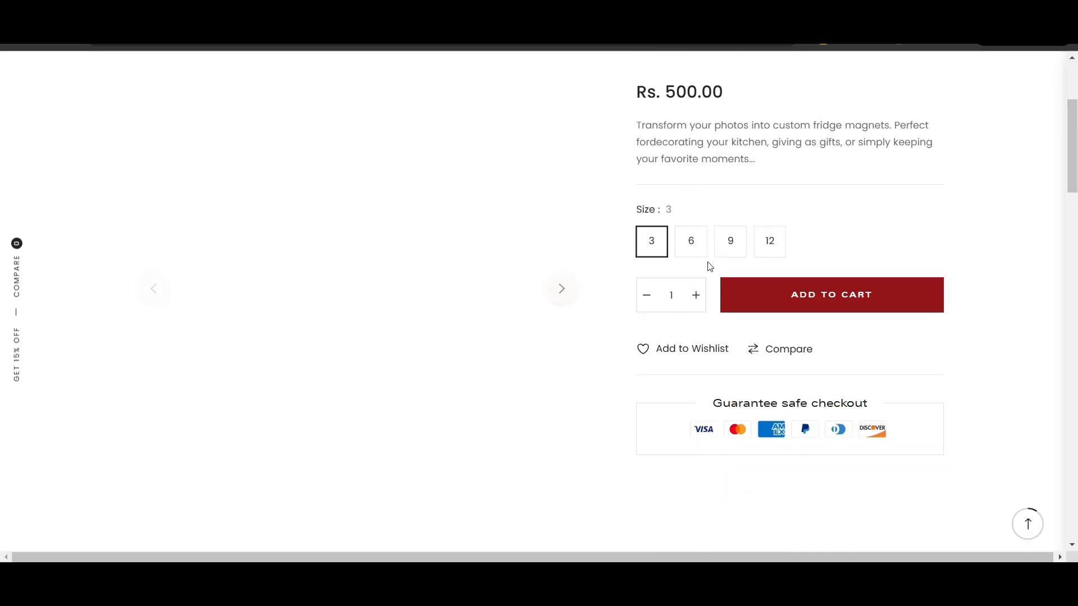
pyautogui.scroll(-6, 708, 266)
pyautogui.scroll(1, 368, 236)
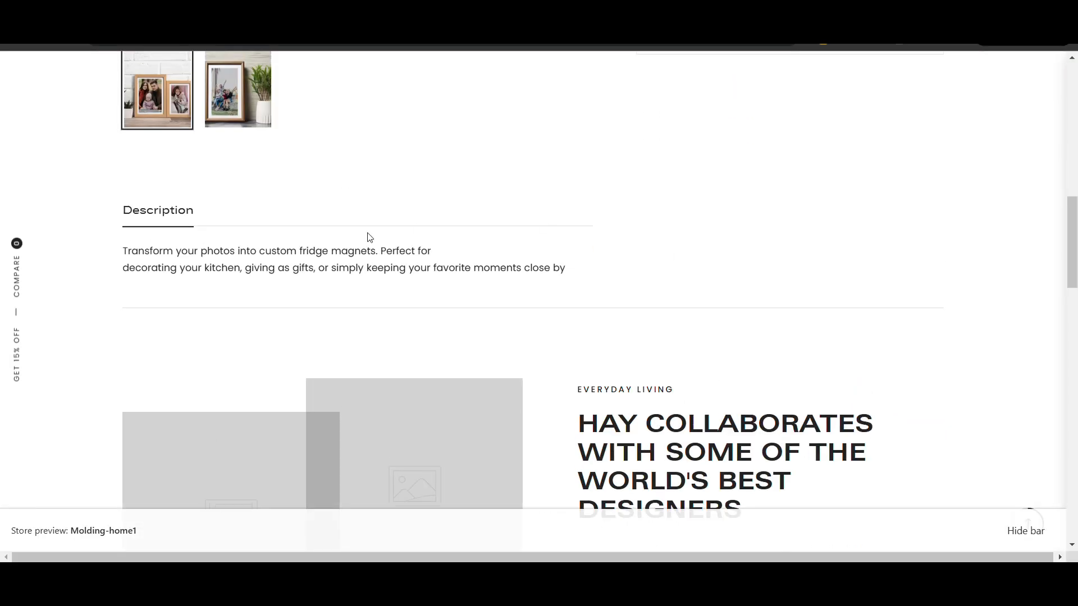
pyautogui.scroll(2, 449, 276)
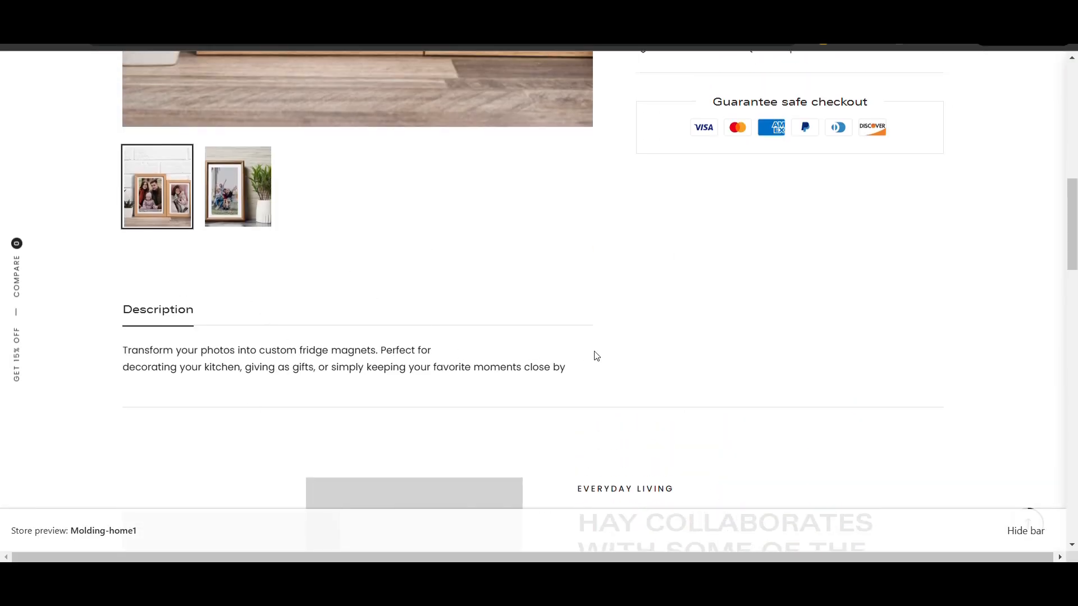
pyautogui.scroll(1, 348, 391)
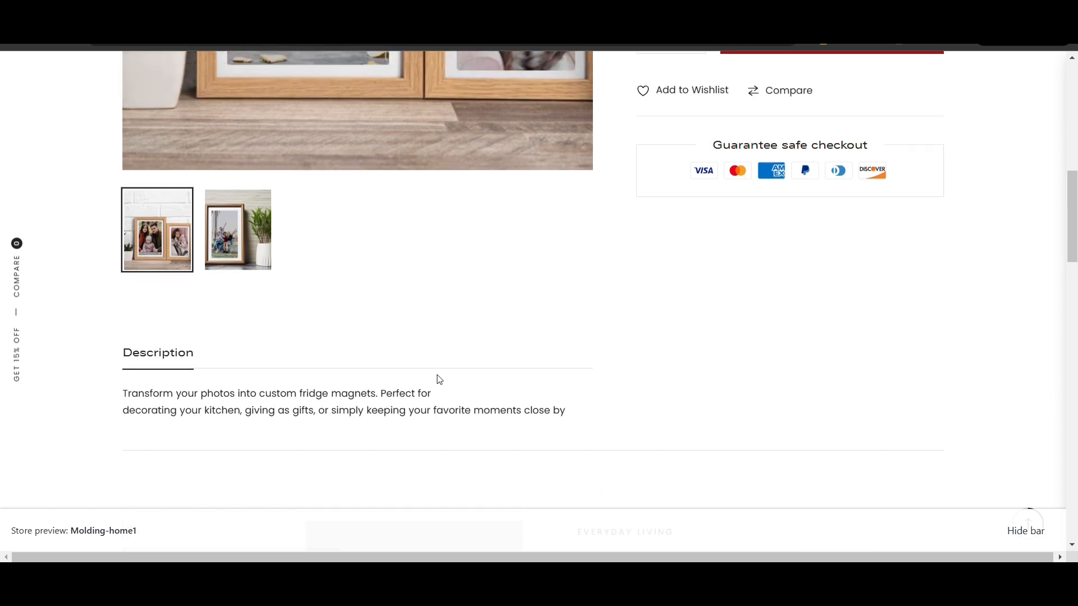
pyautogui.scroll(1, 359, 398)
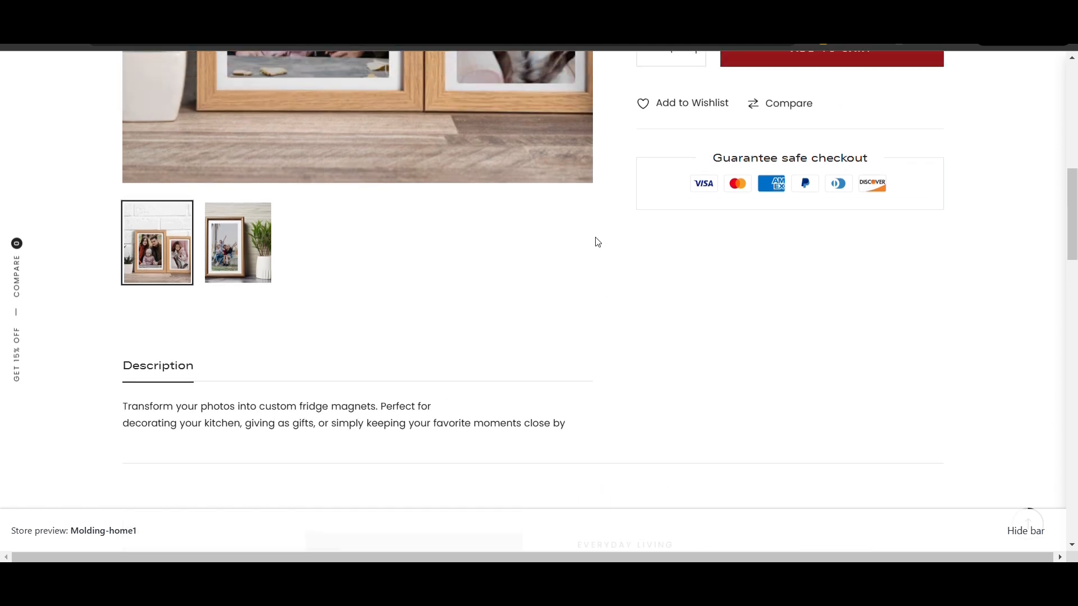
# Return to the product editor and add a bold "Product Details:" heading on a new line below the description paragraph
pyautogui.hotkey('ctrl', 'shift', 'Tab')
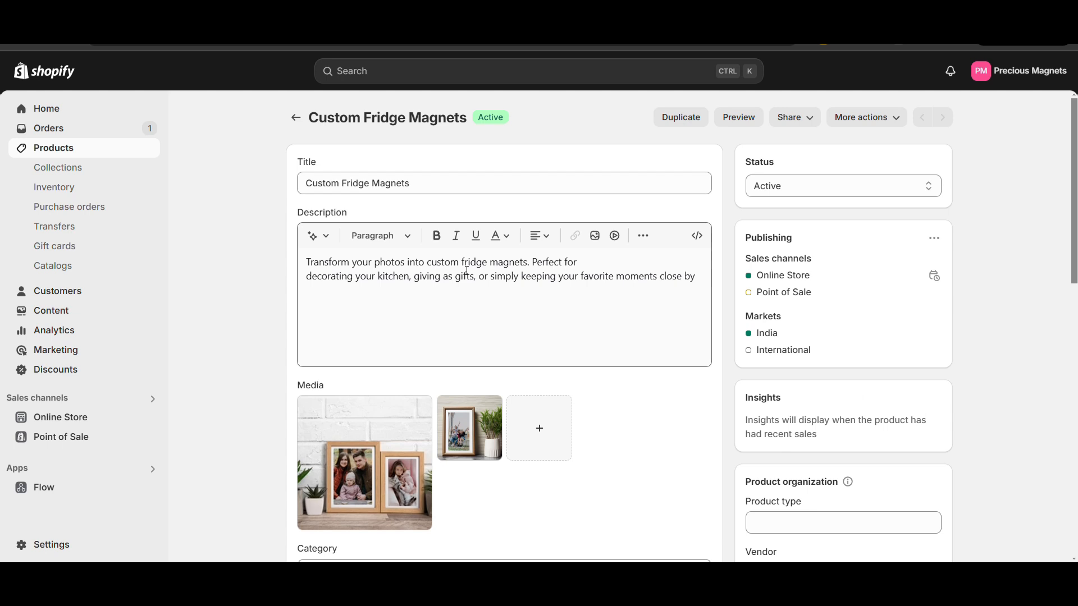
pyautogui.click(701, 280)
pyautogui.press('Return')
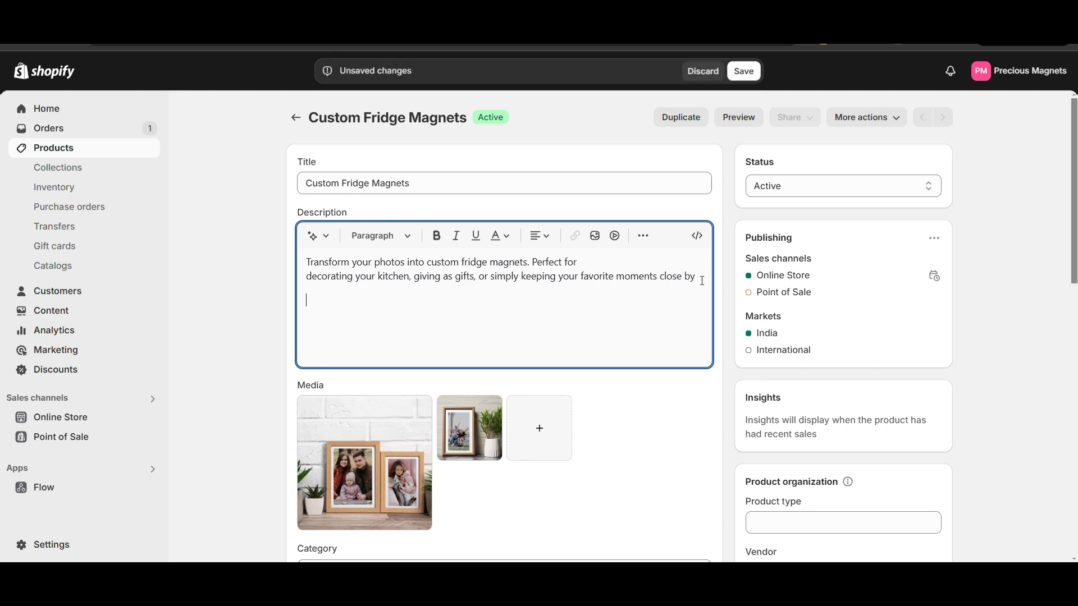
pyautogui.write('Product Details:')
pyautogui.moveTo(382, 306); pyautogui.dragTo(304, 302)
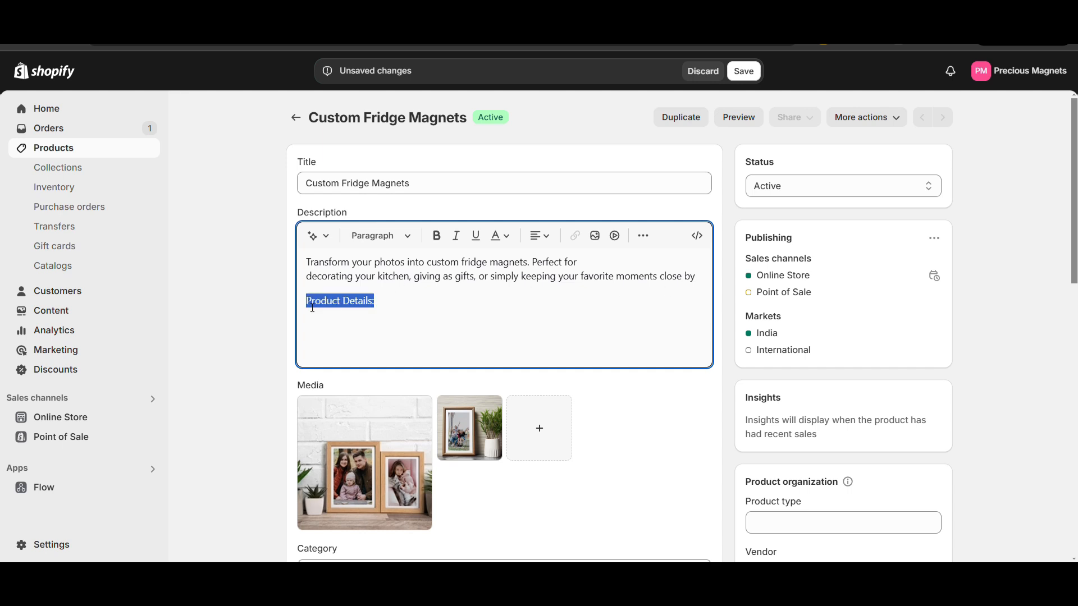
pyautogui.click(437, 236)
pyautogui.click(402, 303)
pyautogui.press('Return')
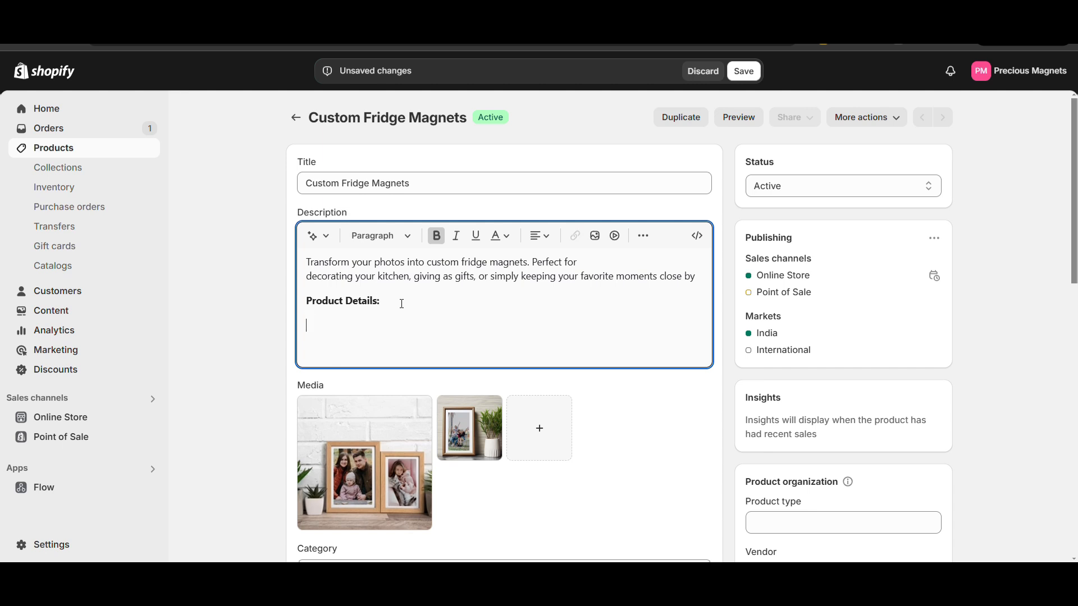
# Add the lines "Size: 24cm" and "Weight: 200g" below the Product Details heading
pyautogui.write('Size: 24com')
pyautogui.press('BackSpace')
pyautogui.press('BackSpace')
pyautogui.write('m')
pyautogui.press('Return')
pyautogui.write('Eidh')
pyautogui.press('BackSpace')
pyautogui.press('BackSpace')
pyautogui.press('BackSpace')
pyautogui.press('BackSpace')
pyautogui.press('BackSpace')
pyautogui.write('Weih')
pyautogui.press('BackSpace')
pyautogui.write('hj')
pyautogui.press('BackSpace')
pyautogui.press('BackSpace')
pyautogui.write('ght"')
pyautogui.write(' 200g')
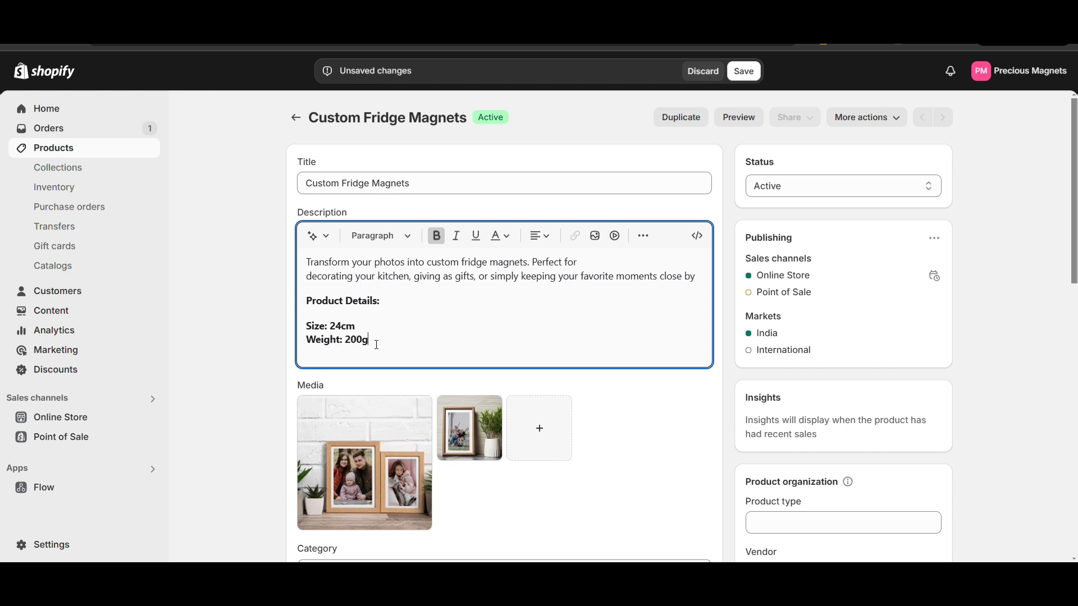
# Remove bold from the size and weight lines and format them as two separate bullet points
pyautogui.moveTo(377, 345); pyautogui.dragTo(288, 320)
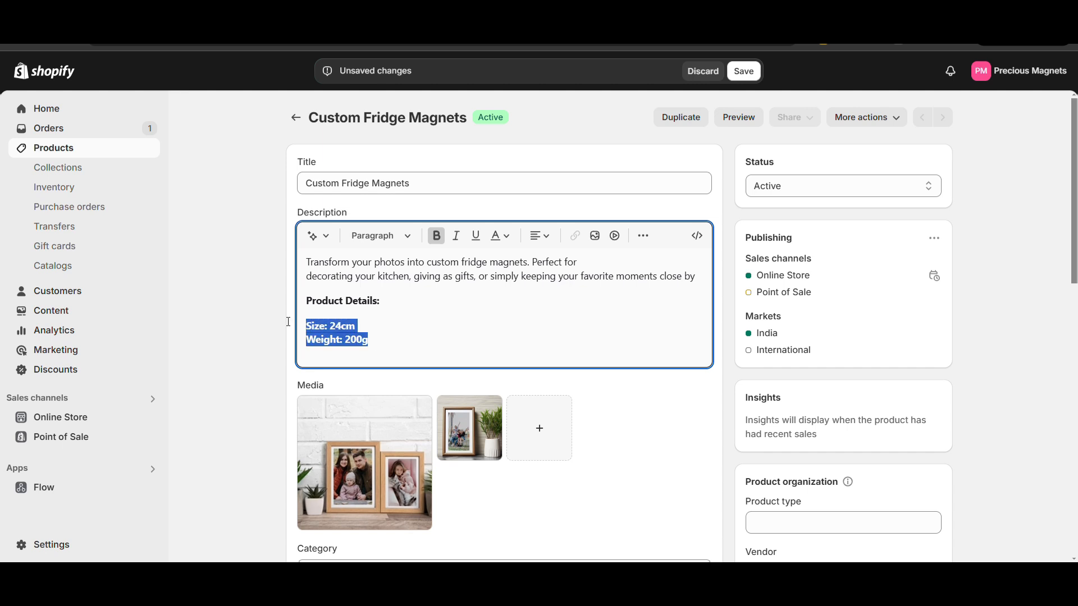
pyautogui.click(437, 235)
pyautogui.click(644, 236)
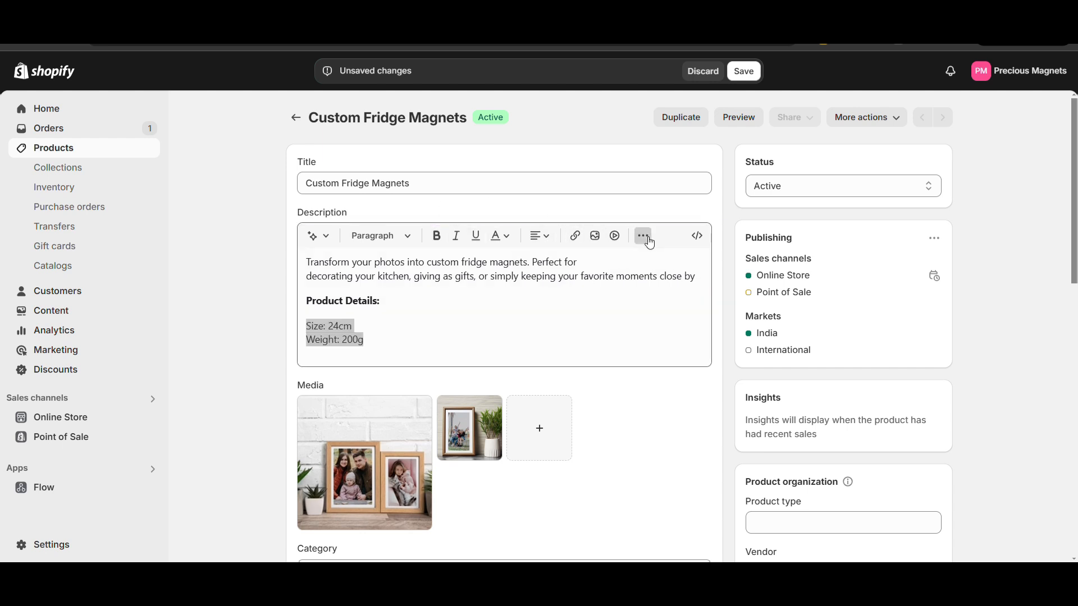
pyautogui.click(592, 261)
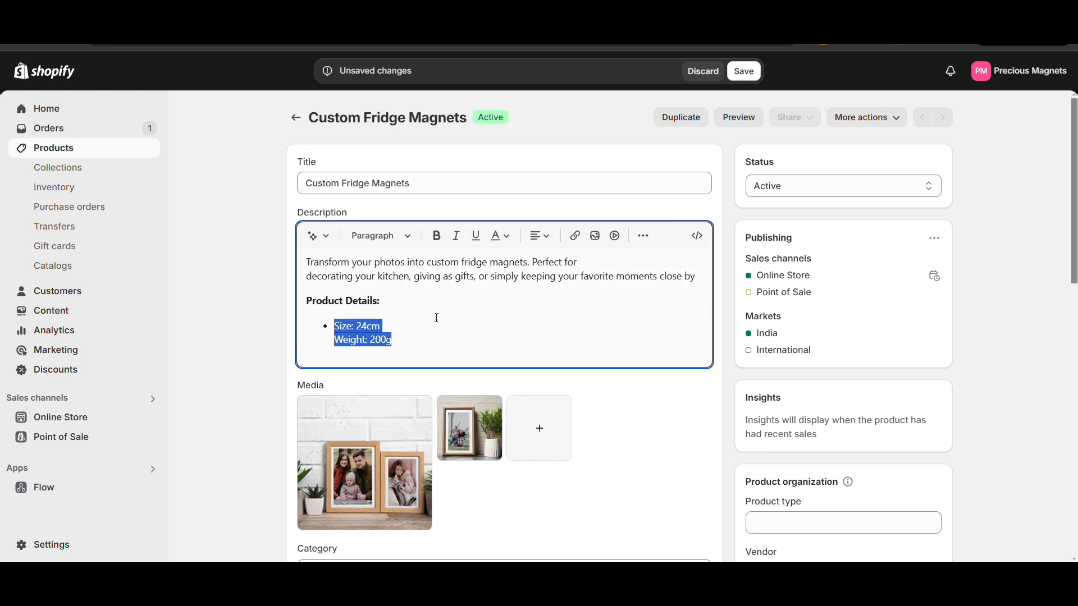
pyautogui.click(404, 327)
pyautogui.press('BackSpace')
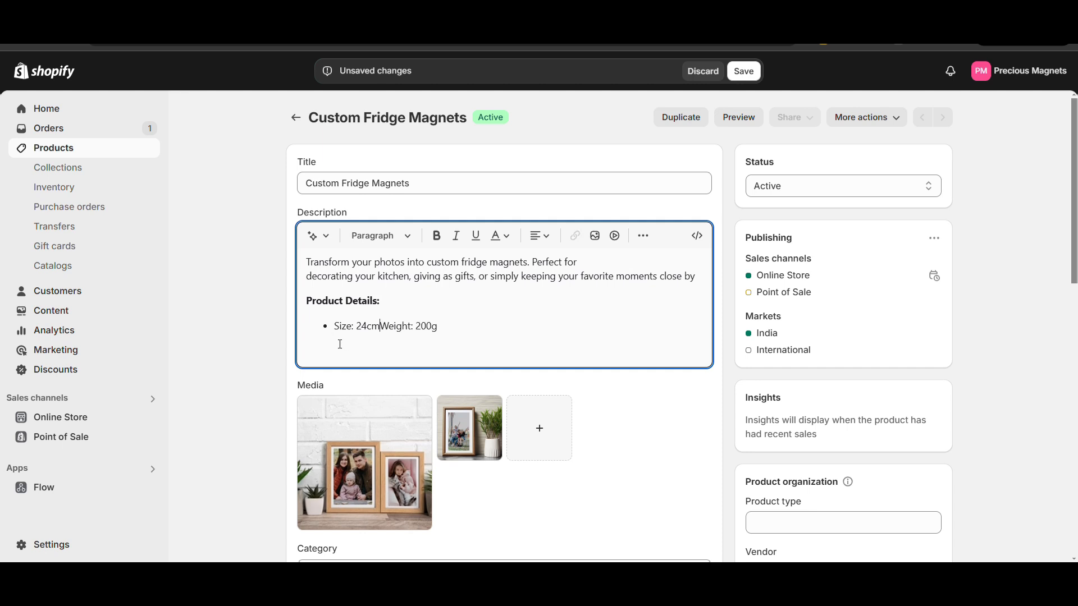
pyautogui.press('Return')
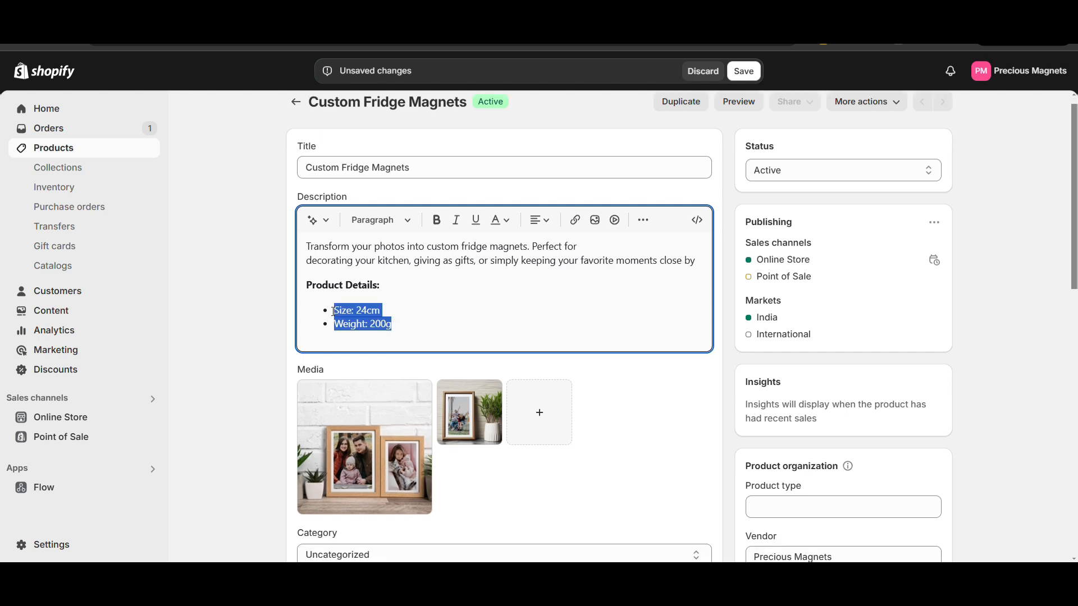
# Replace the bullets with "High-quality print", "Durable and long-lasting", "Square Magnets" and "Easy to create and order", and save the product
pyautogui.write('High-quality print Durable and long-lasting Square Magnets Easy to create and order')
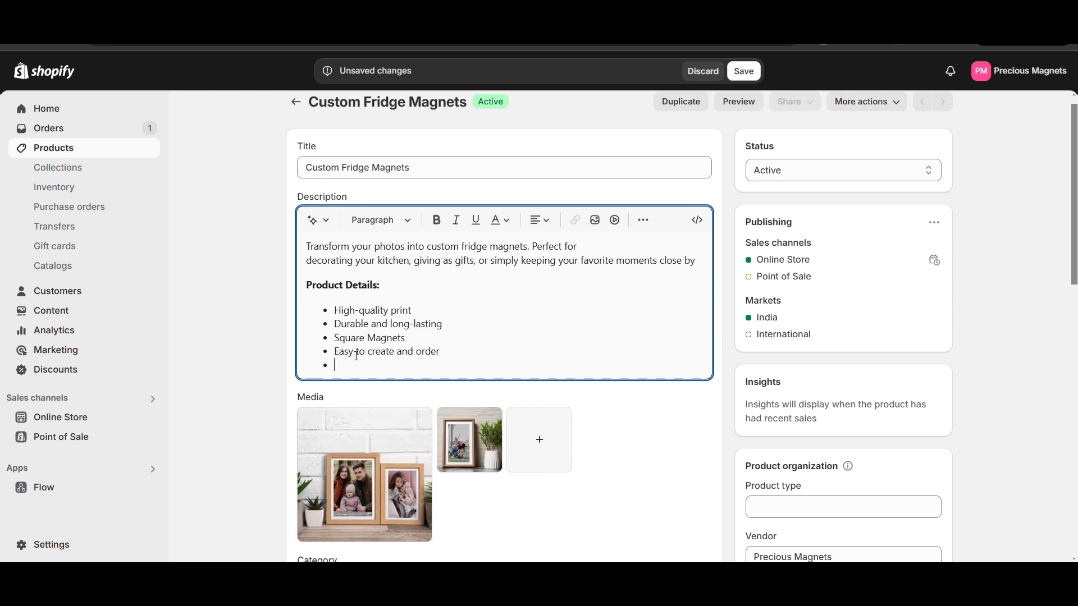
pyautogui.press('BackSpace')
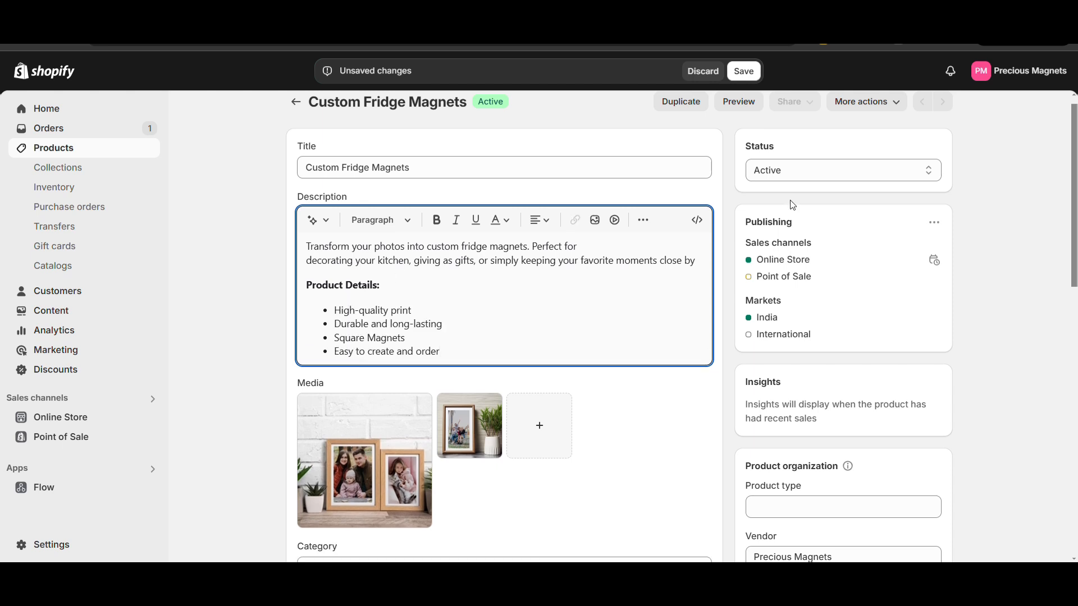
pyautogui.click(744, 71)
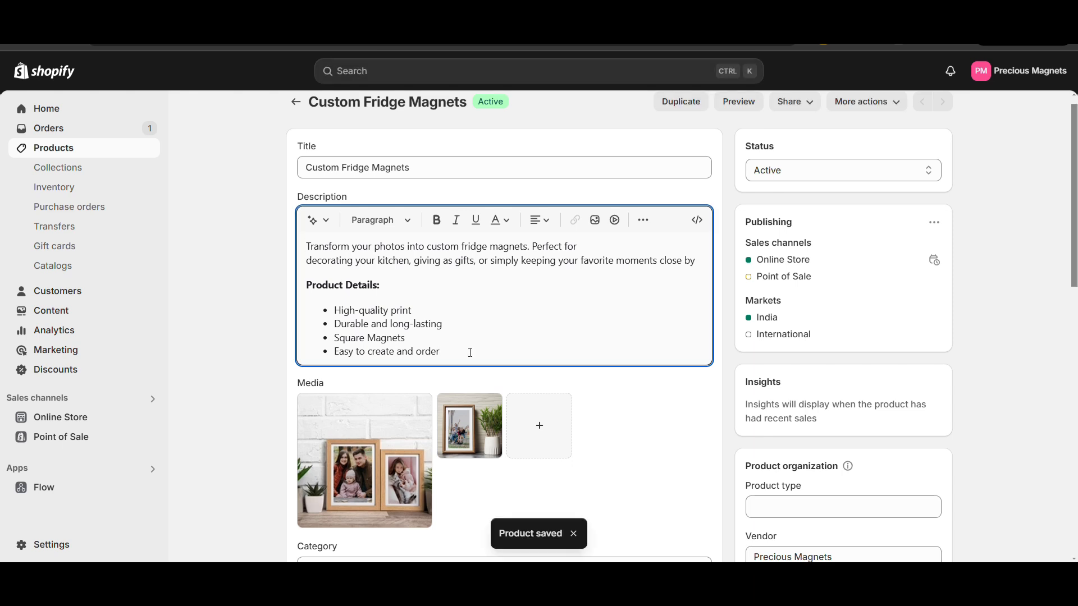
# Insert the Webview2 image into the description on a new line below the bulleted list
pyautogui.press('Return')
pyautogui.press('BackSpace')
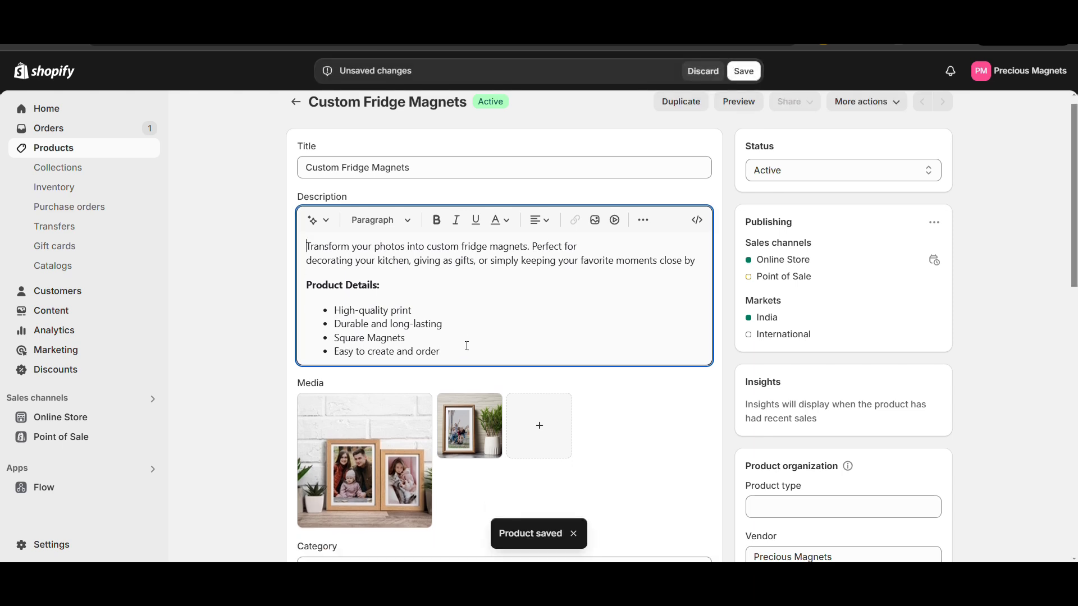
pyautogui.click(462, 356)
pyautogui.press('Return')
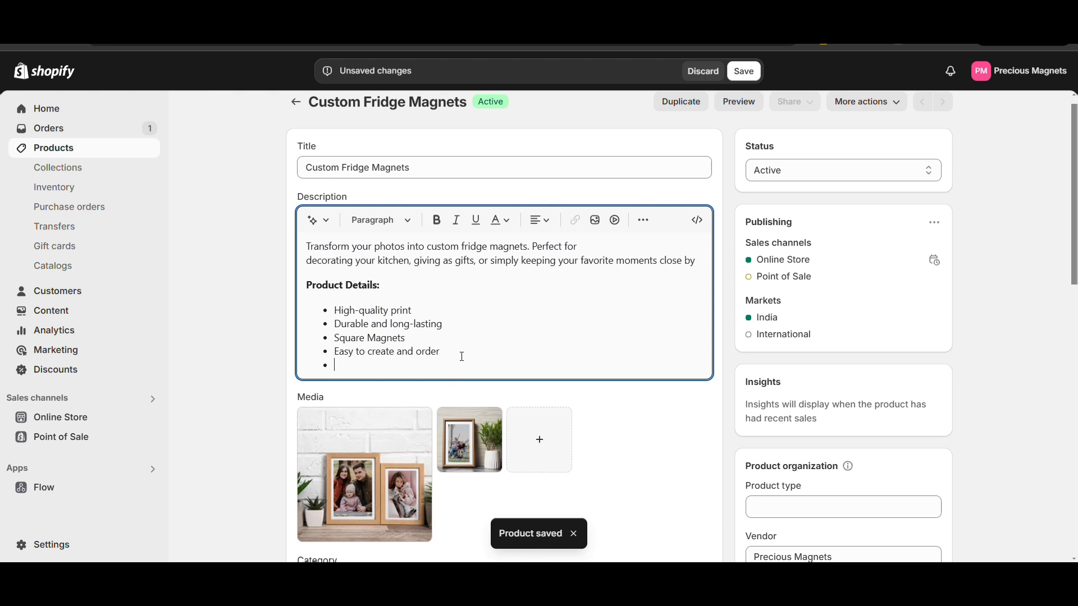
pyautogui.press('Return')
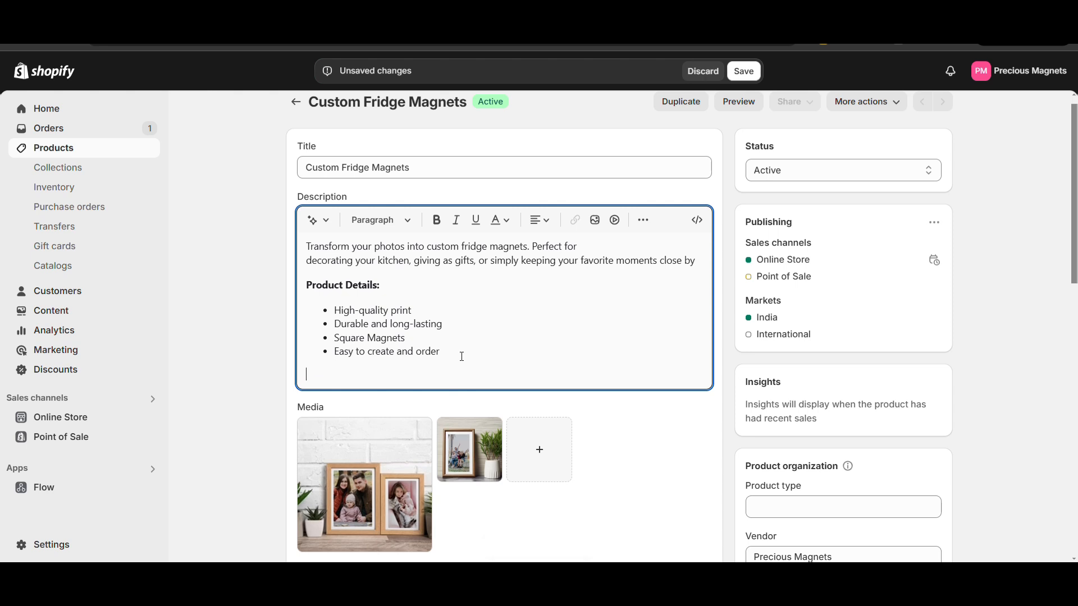
pyautogui.click(598, 221)
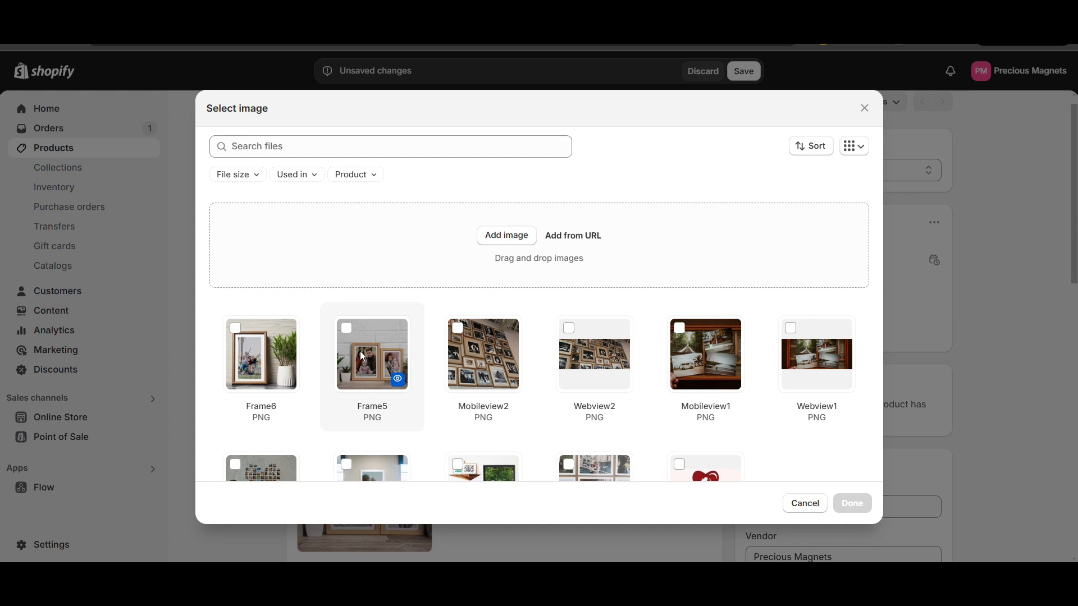
pyautogui.click(595, 356)
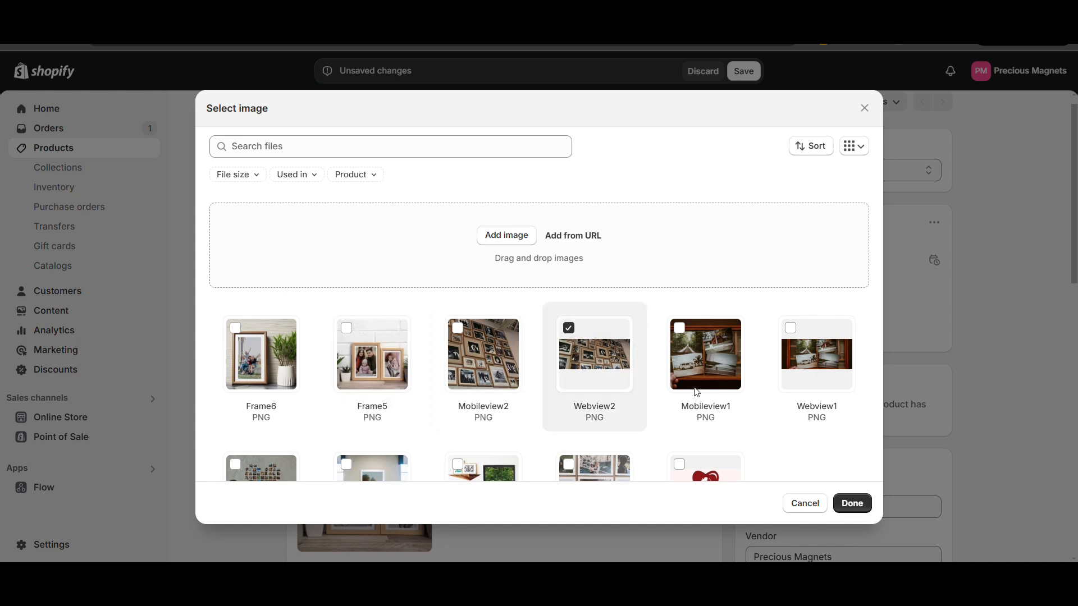
pyautogui.click(849, 502)
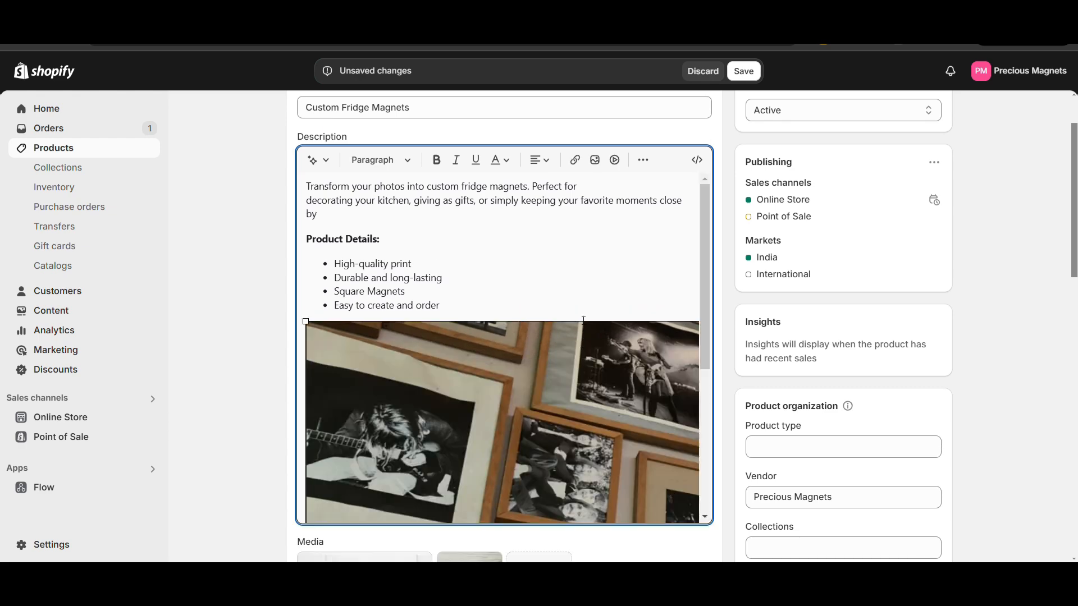
pyautogui.click(583, 320)
pyautogui.doubleClick(492, 398)
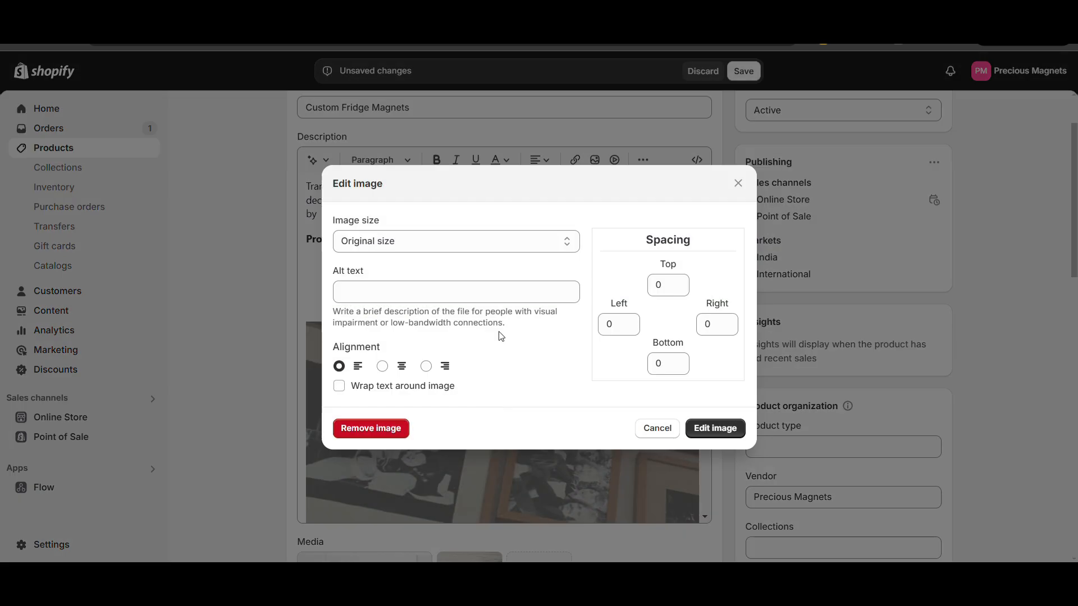
pyautogui.click(476, 251)
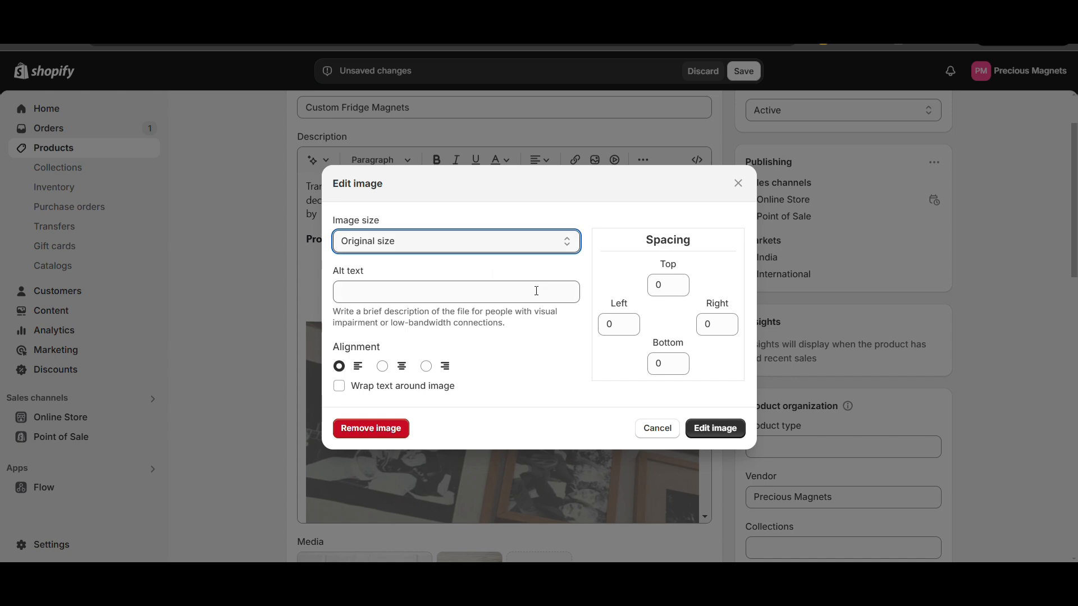
pyautogui.click(382, 366)
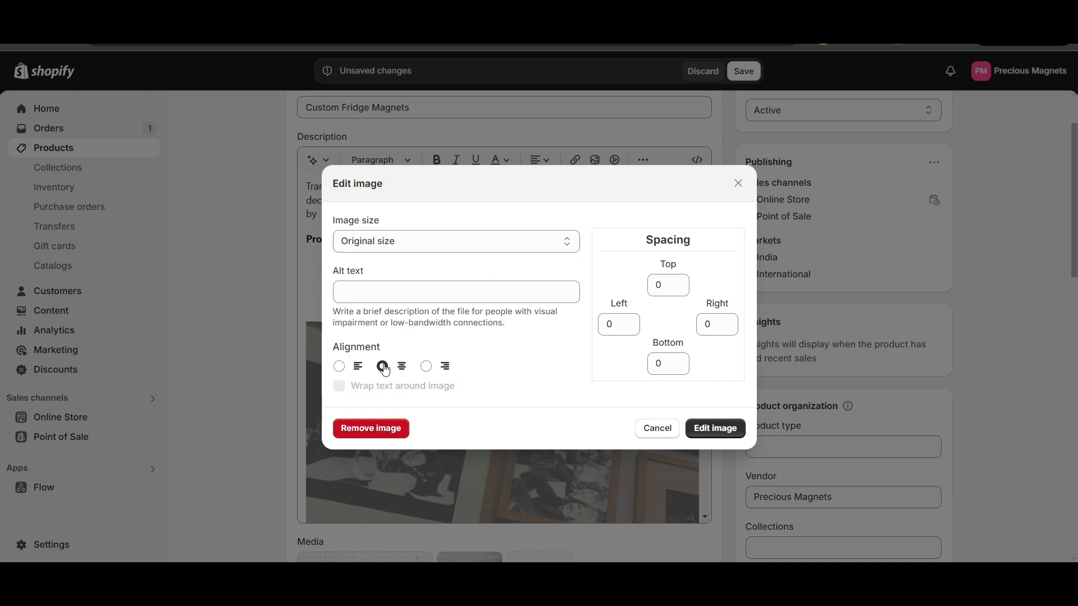
pyautogui.click(344, 366)
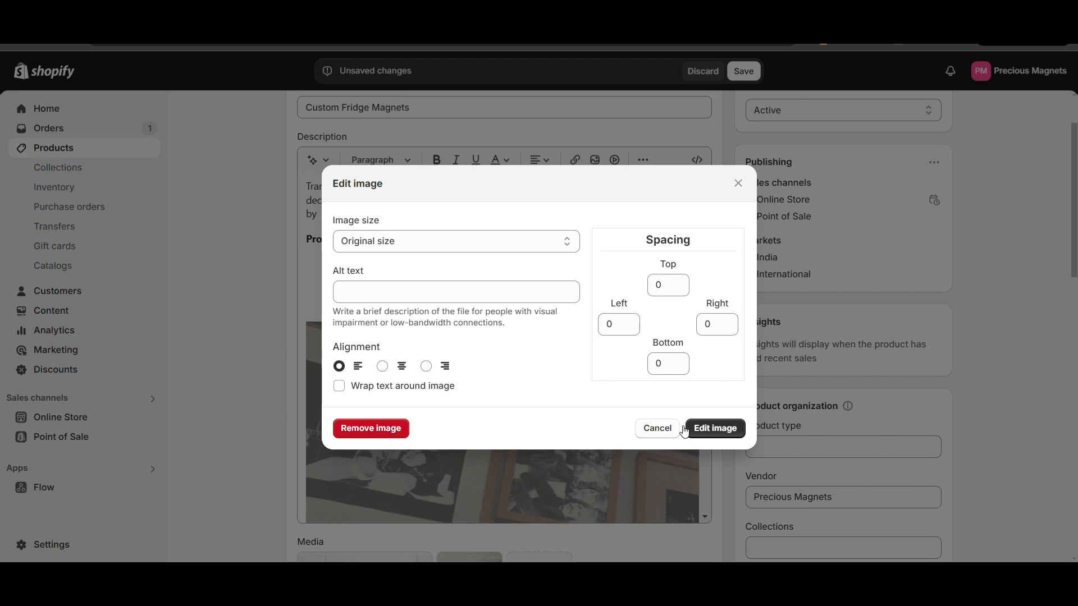
pyautogui.click(657, 429)
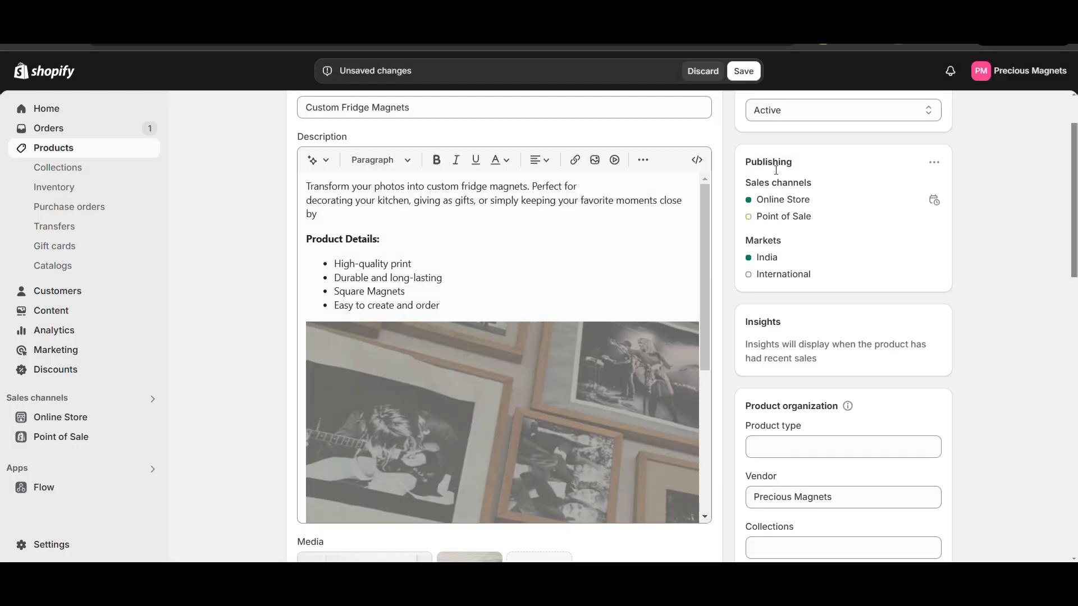
# Save the product and reload its storefront preview page
pyautogui.click(745, 77)
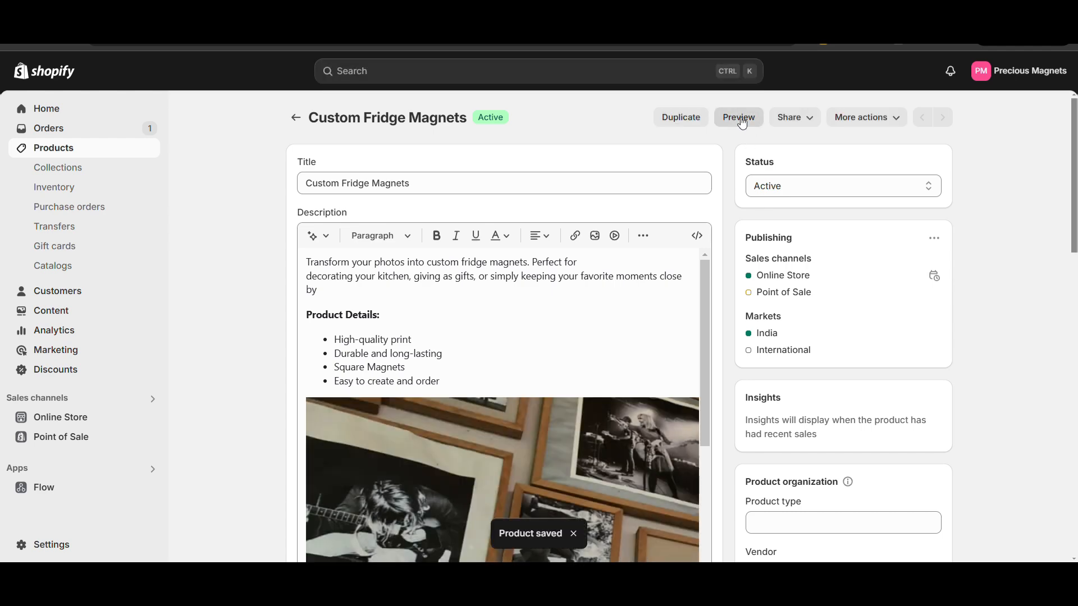
pyautogui.click(780, 12)
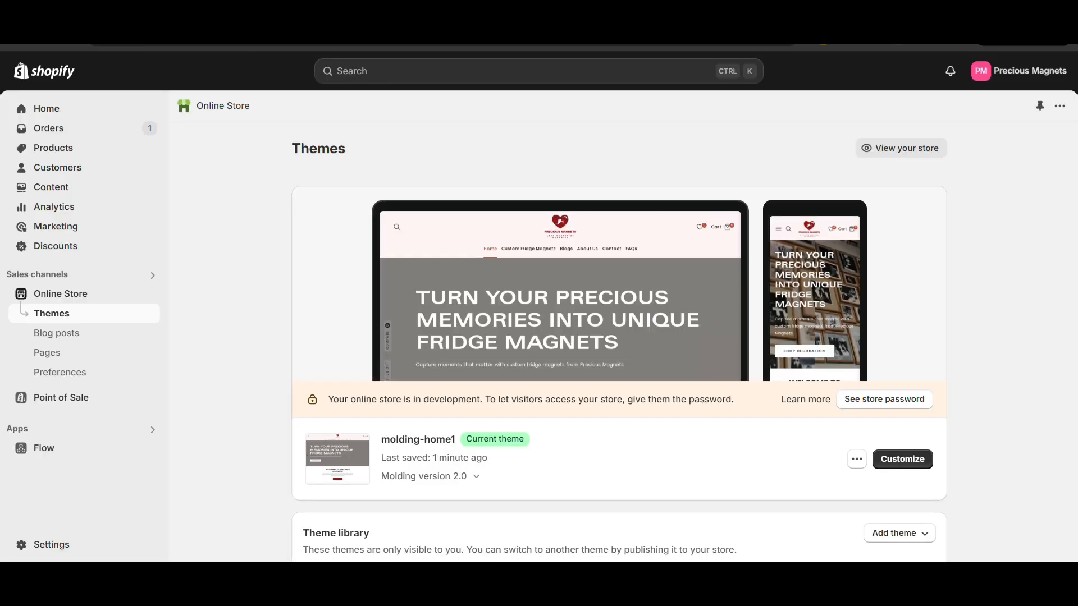
pyautogui.click(701, 13)
pyautogui.press('F5')
pyautogui.scroll(-4, 777, 272)
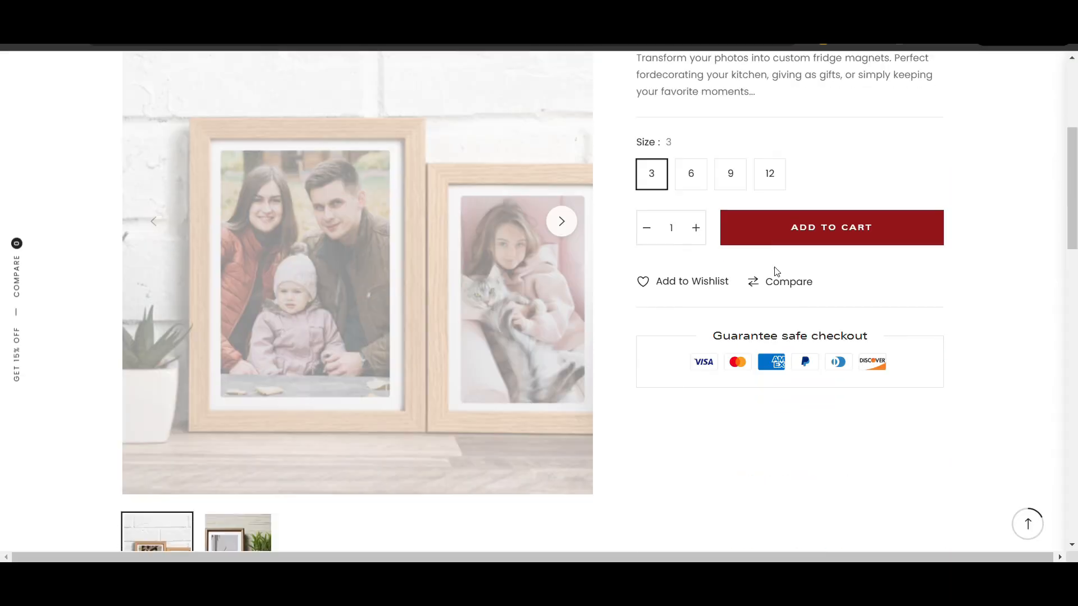
# Examine the Description section of the storefront preview, including the bulleted list and the inserted image
pyautogui.scroll(-8, 777, 273)
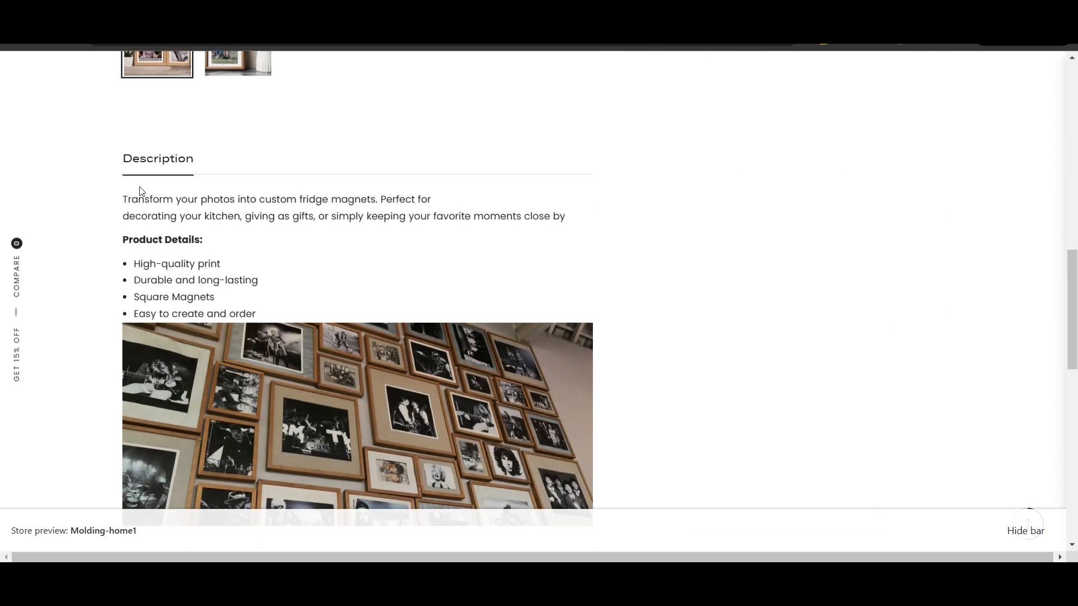
pyautogui.scroll(-3, 409, 371)
pyautogui.scroll(3, 424, 319)
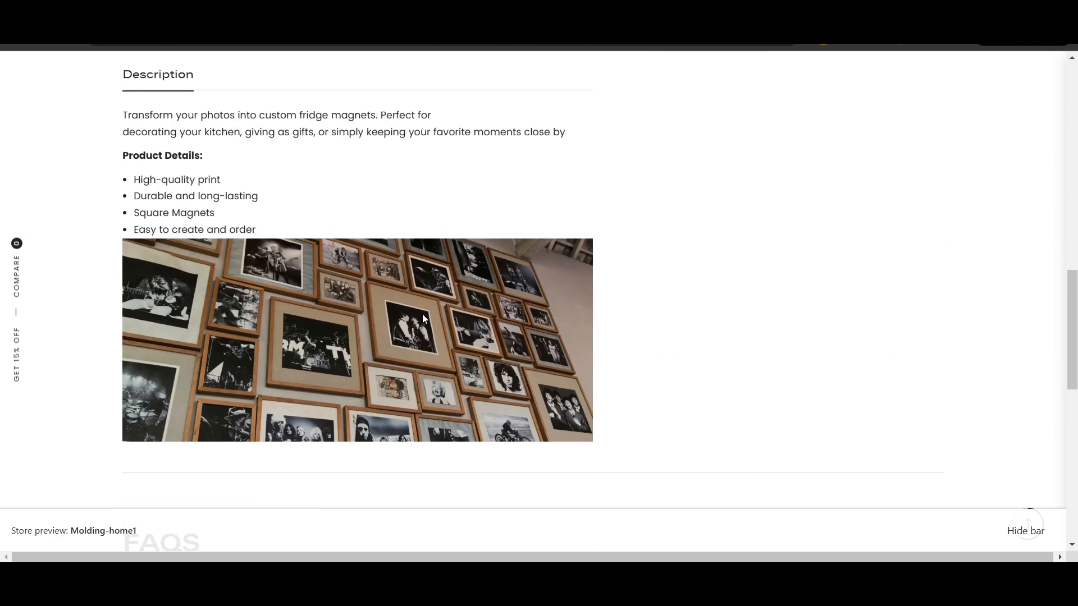
pyautogui.scroll(1, 366, 193)
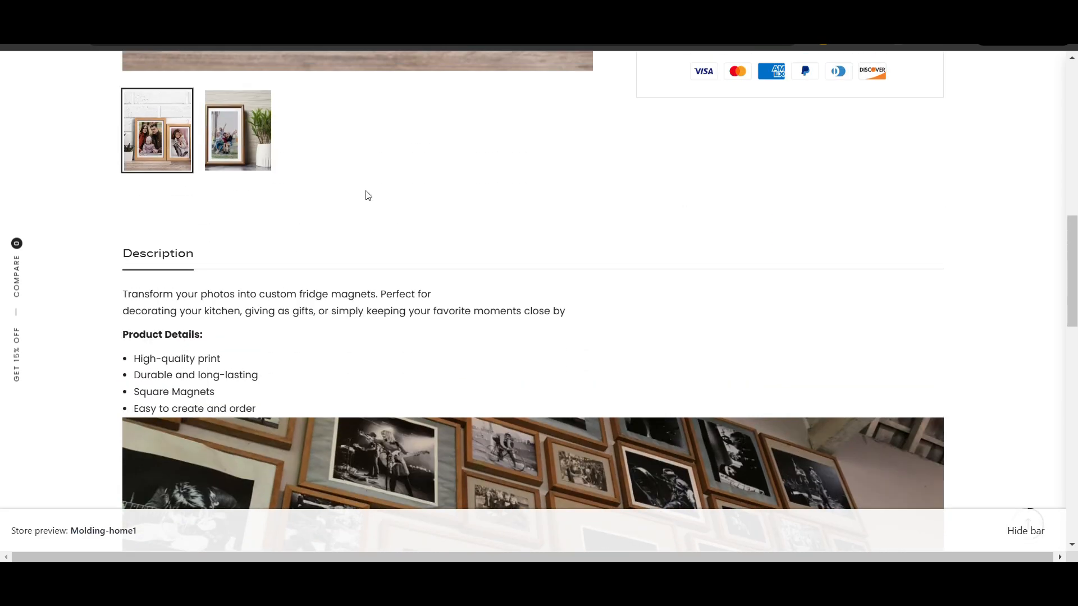
pyautogui.scroll(-3, 407, 274)
pyautogui.scroll(2, 407, 271)
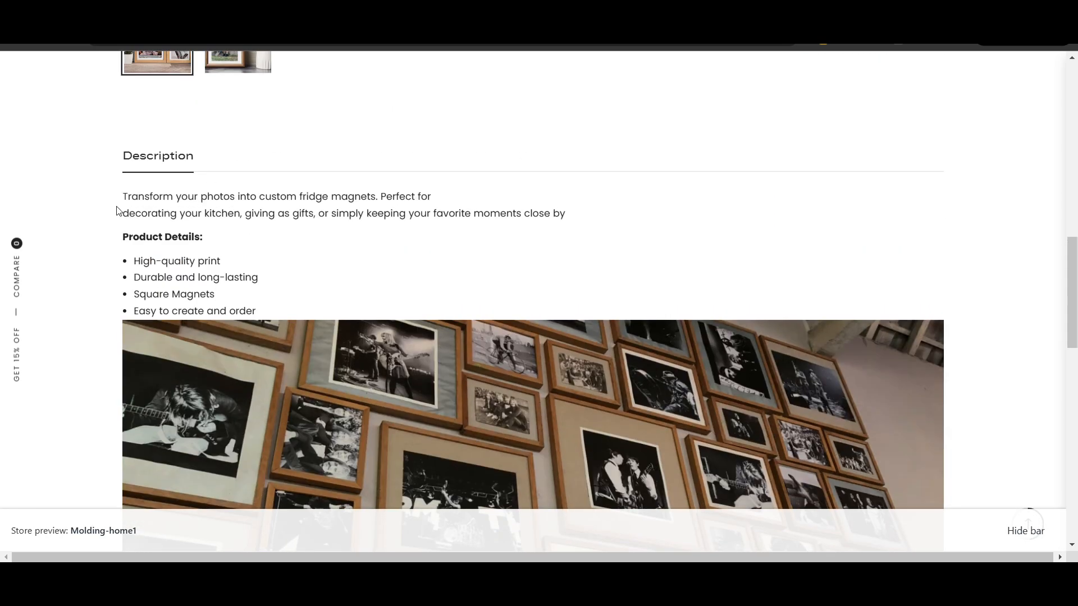
pyautogui.scroll(-2, 236, 299)
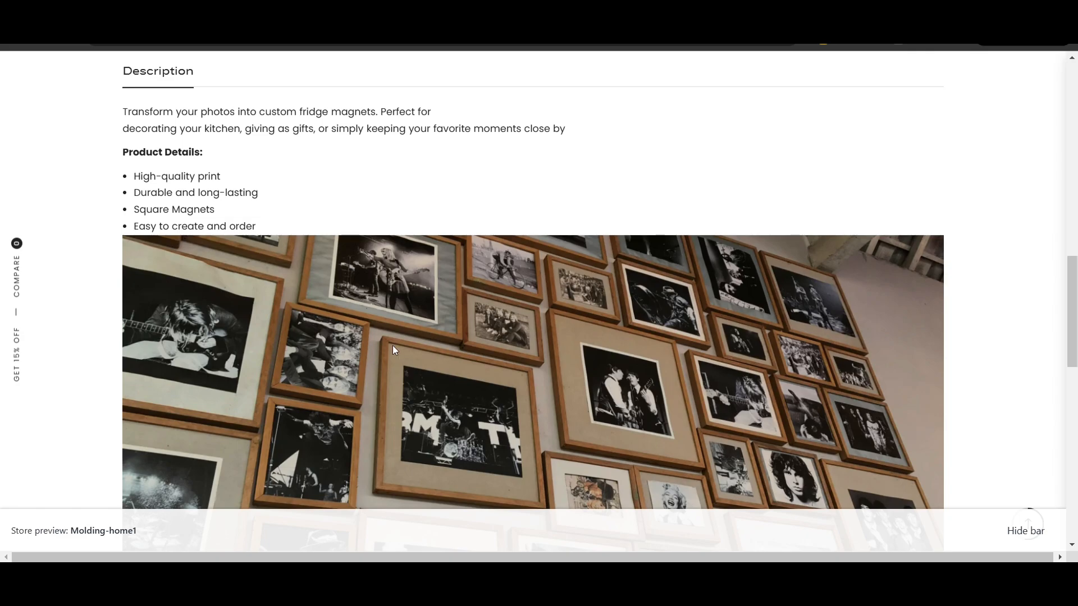
pyautogui.scroll(-2, 392, 349)
# Back in the product editor, add the text "Title" on its own line between the bulleted list and the image
pyautogui.click(225, 11)
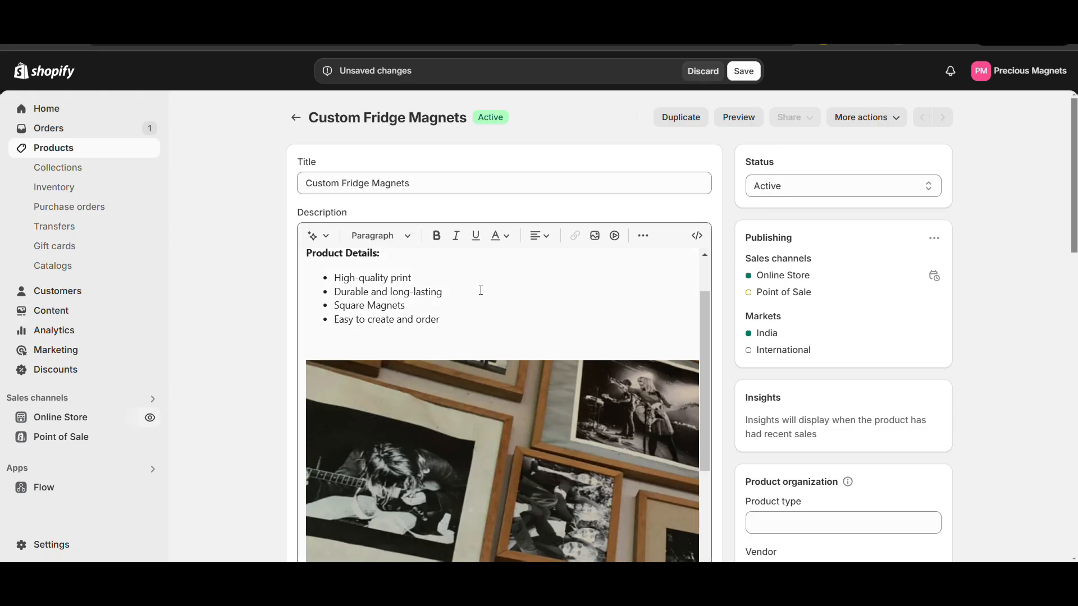
pyautogui.click(377, 349)
pyautogui.write('Ti')
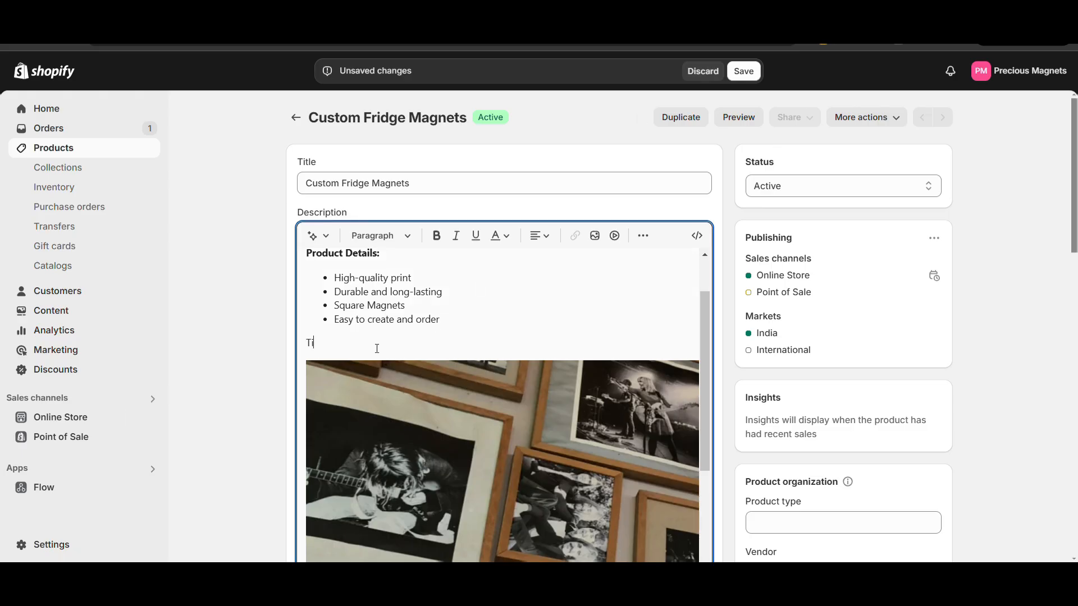
pyautogui.write('tle')
# Format the "Title" line as Heading 3
pyautogui.moveTo(375, 348); pyautogui.dragTo(287, 345)
pyautogui.click(413, 246)
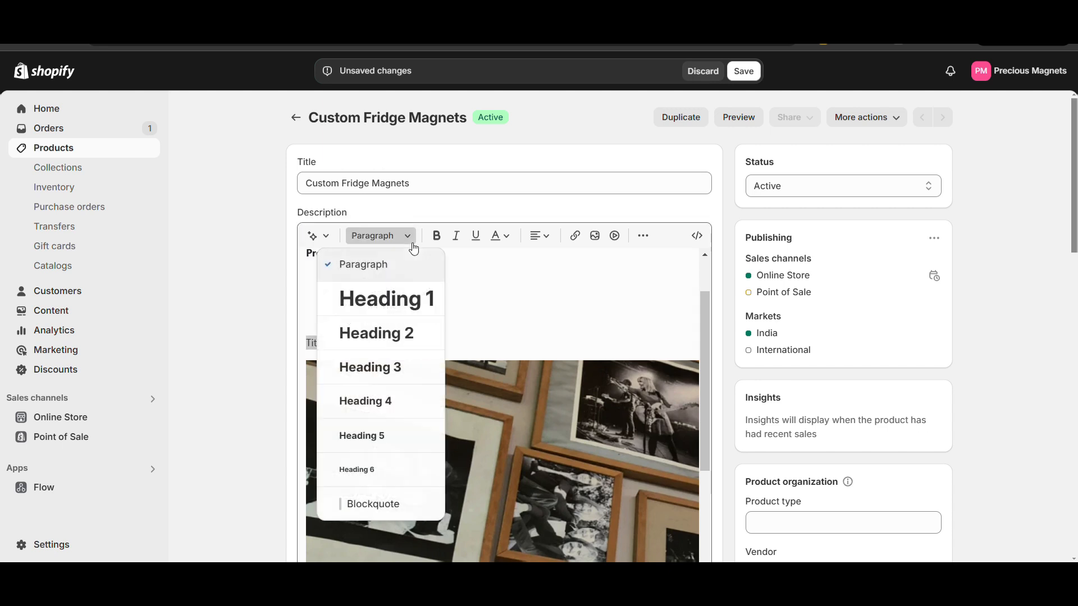
pyautogui.click(393, 368)
# Format the "Title" line above the image as Heading 2
pyautogui.moveTo(376, 344); pyautogui.dragTo(308, 348)
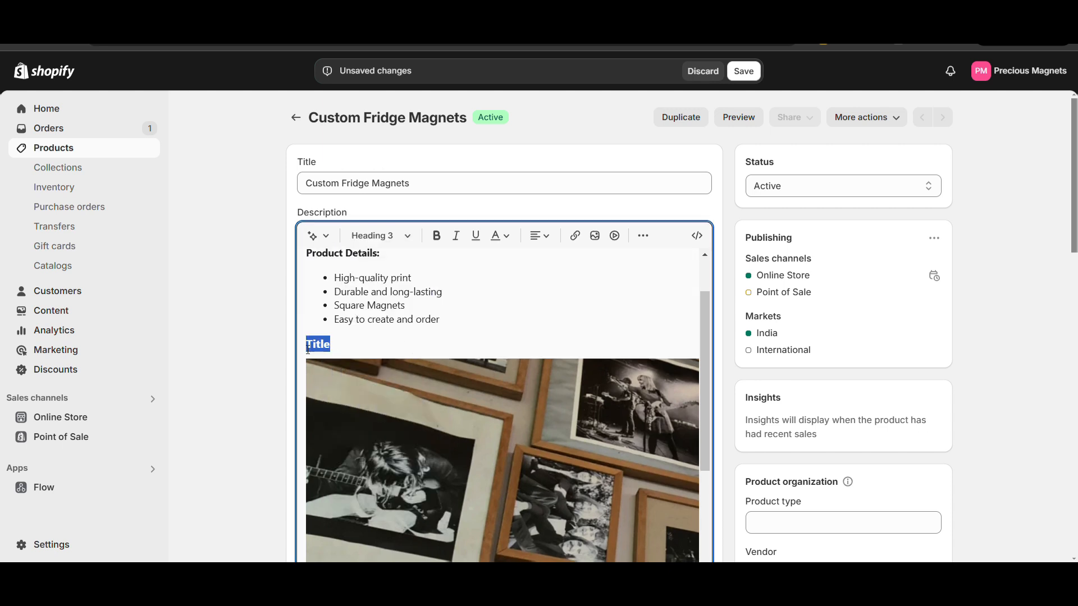
pyautogui.click(408, 236)
pyautogui.click(384, 335)
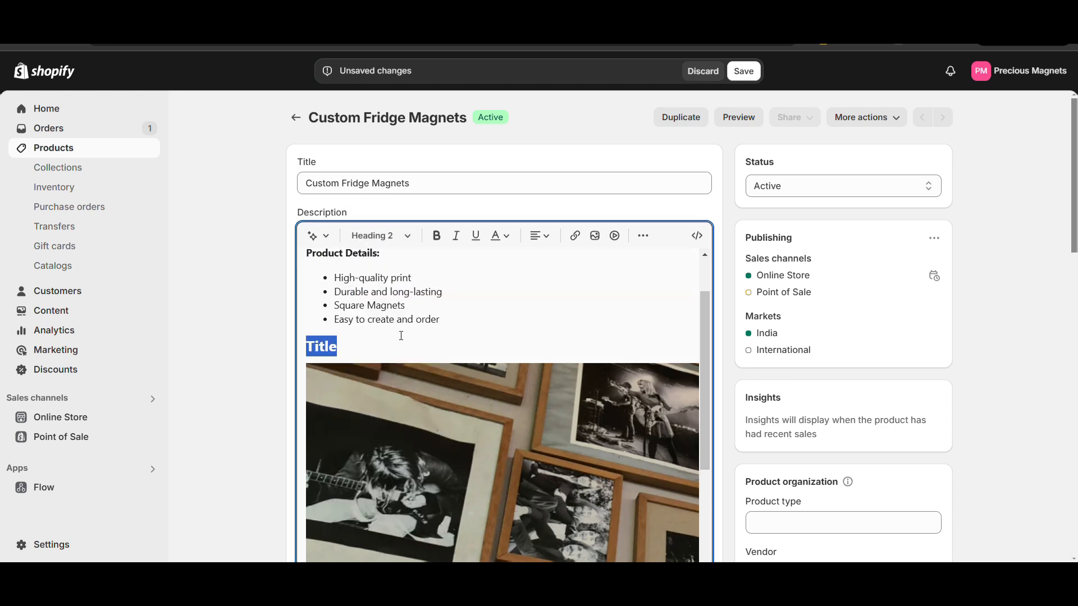
pyautogui.click(455, 324)
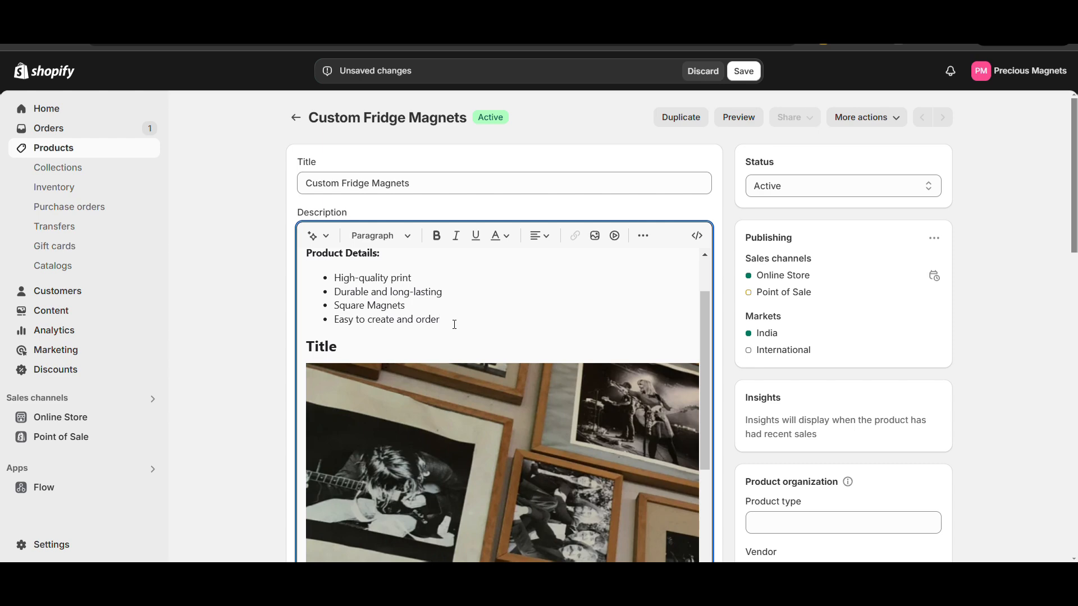
# Inspect the description's HTML code and save the product
pyautogui.click(696, 236)
pyautogui.scroll(-1, 459, 364)
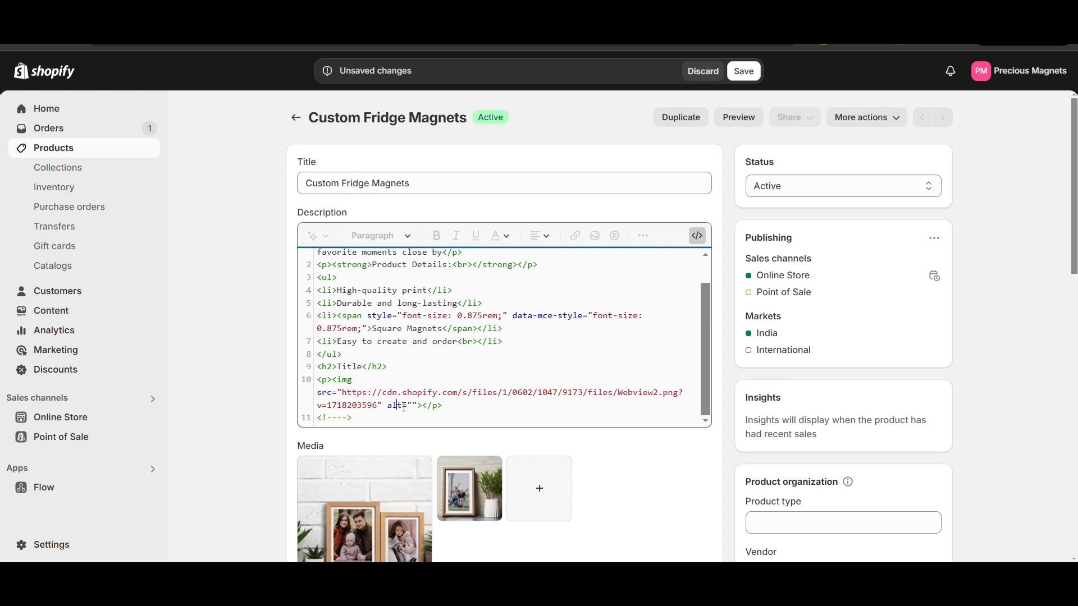
pyautogui.click(744, 76)
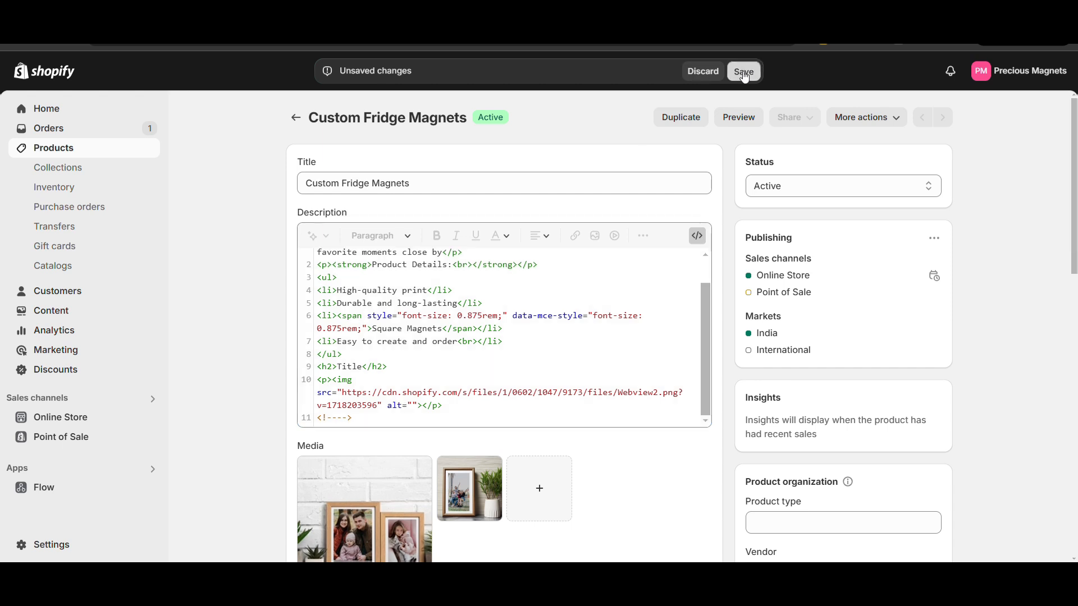
pyautogui.click(695, 236)
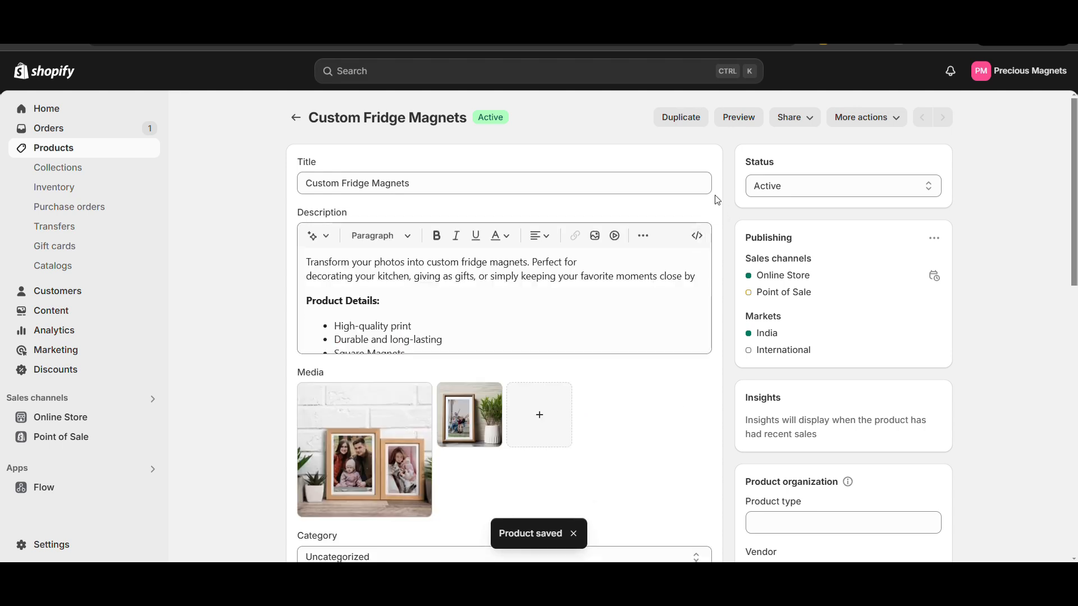
# Open the product's storefront preview and examine the "Title" heading, bulleted list and image in the Description section
pyautogui.click(725, 115)
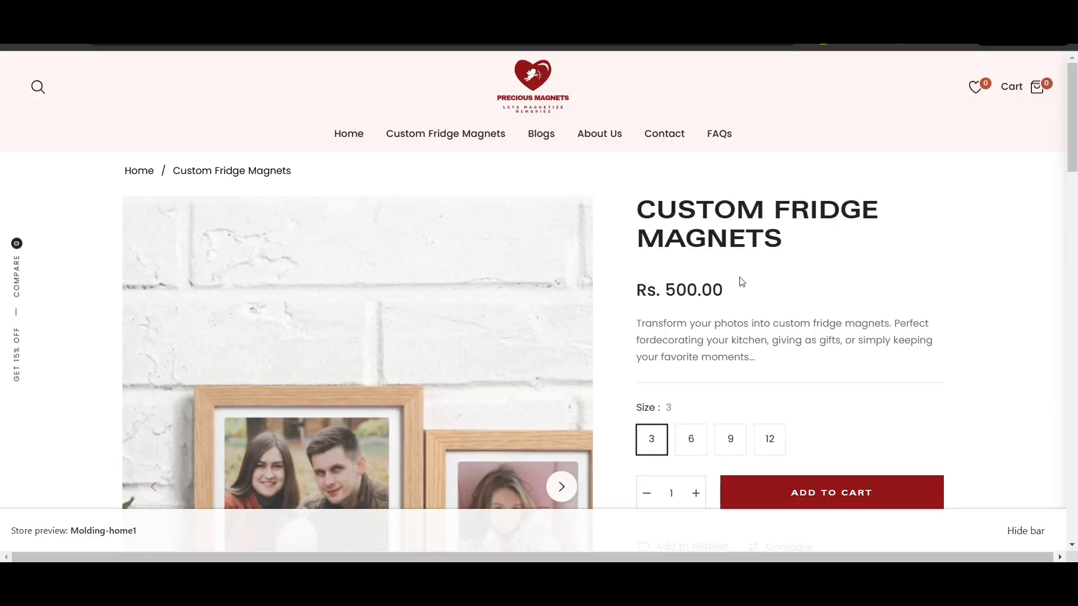
pyautogui.scroll(-12, 739, 281)
pyautogui.scroll(-1, 507, 257)
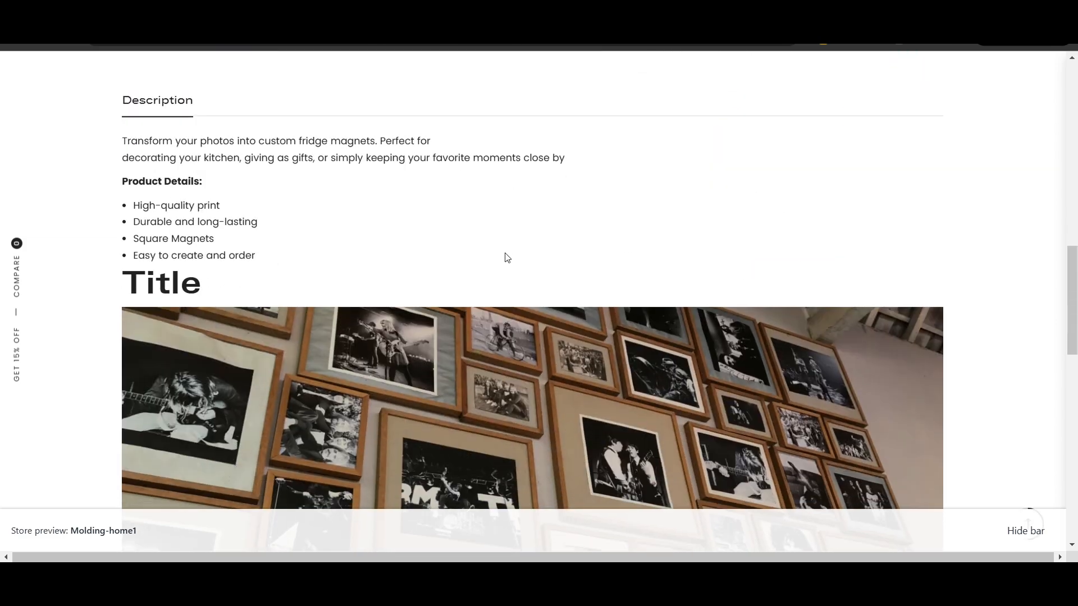
pyautogui.scroll(-5, 306, 269)
pyautogui.scroll(7, 306, 271)
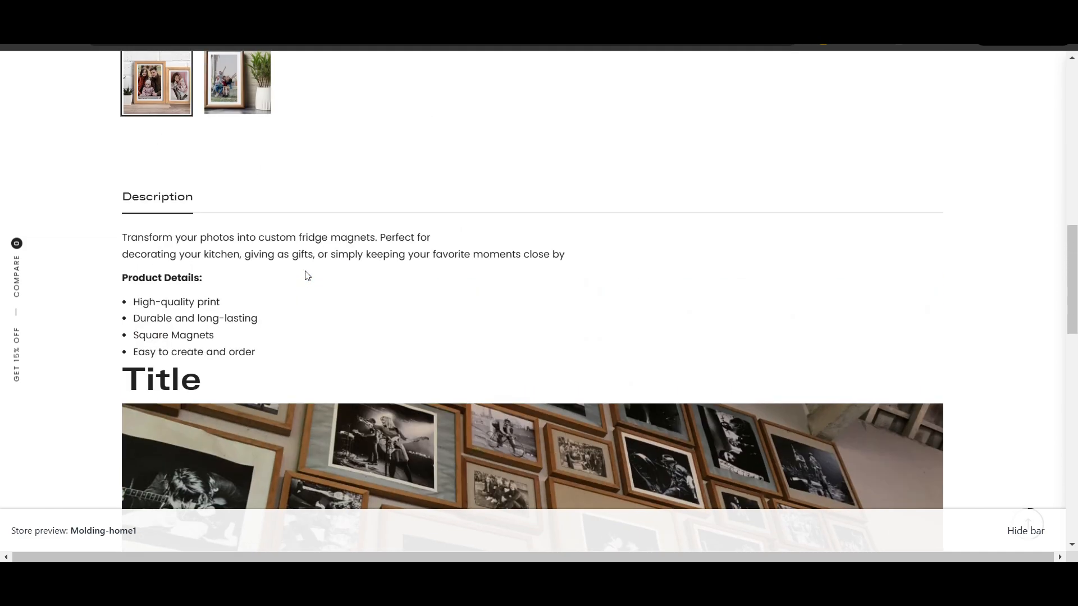
pyautogui.scroll(1, 307, 275)
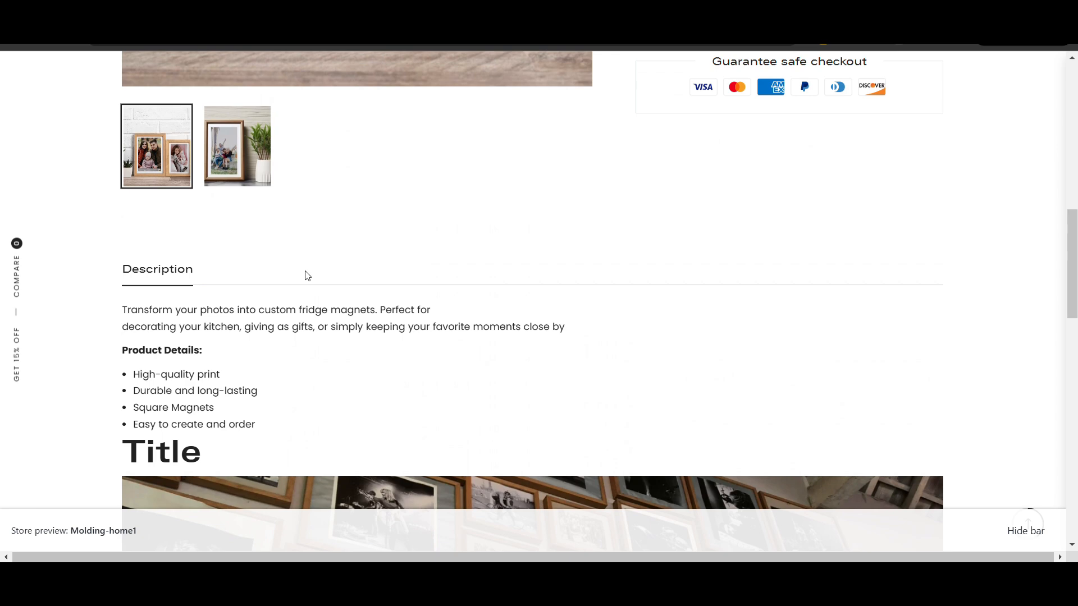
pyautogui.scroll(2, 305, 275)
pyautogui.scroll(-3, 305, 274)
pyautogui.scroll(3, 305, 274)
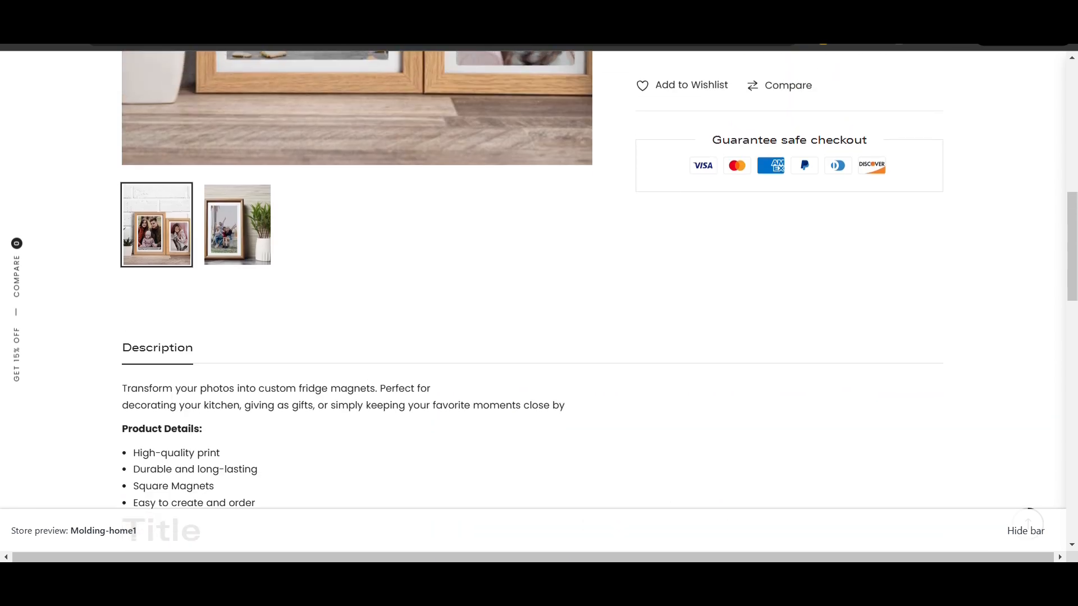